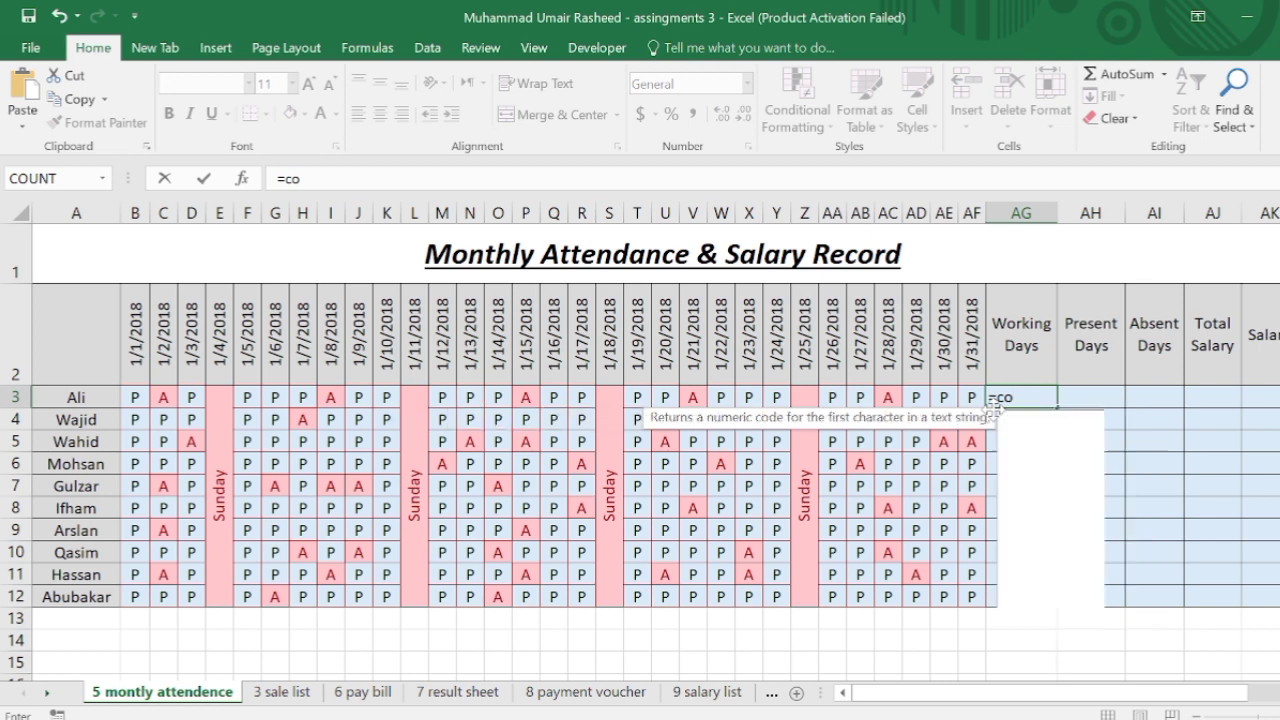
In AG3, enter =countif(b3:af3, so the range spans Ali's month B3:AF3.
type("ti")
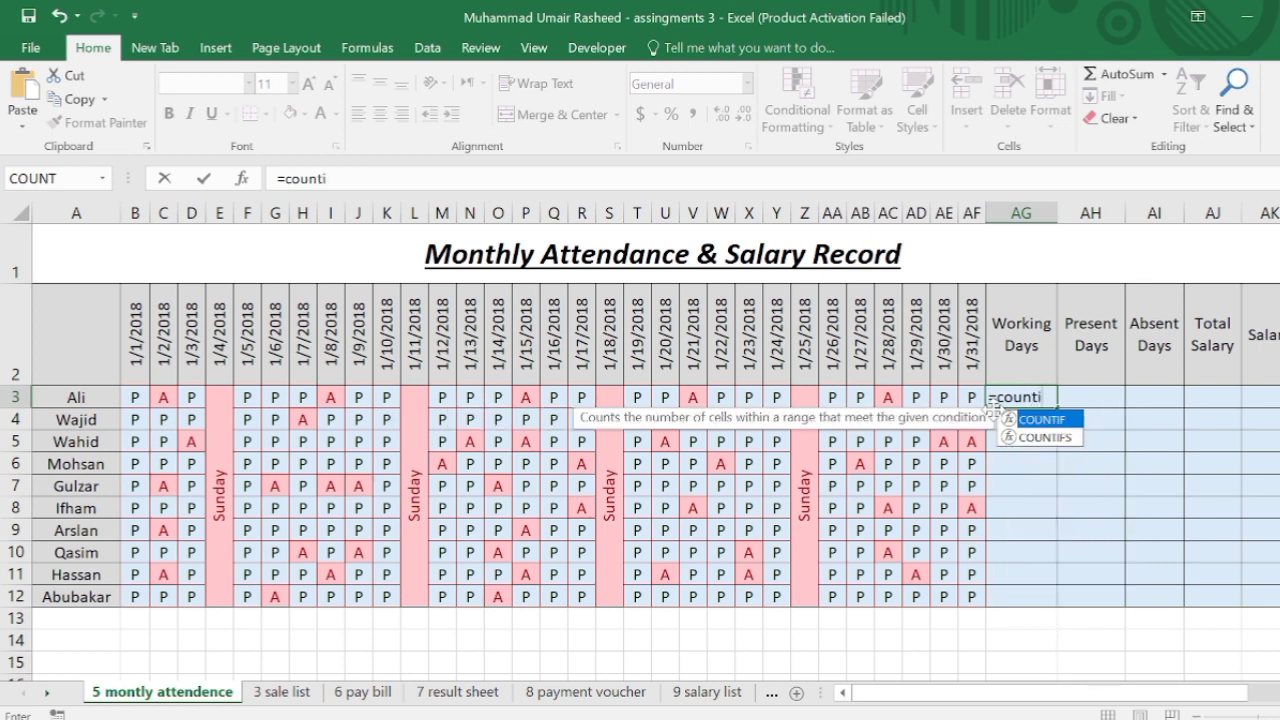
type("f(")
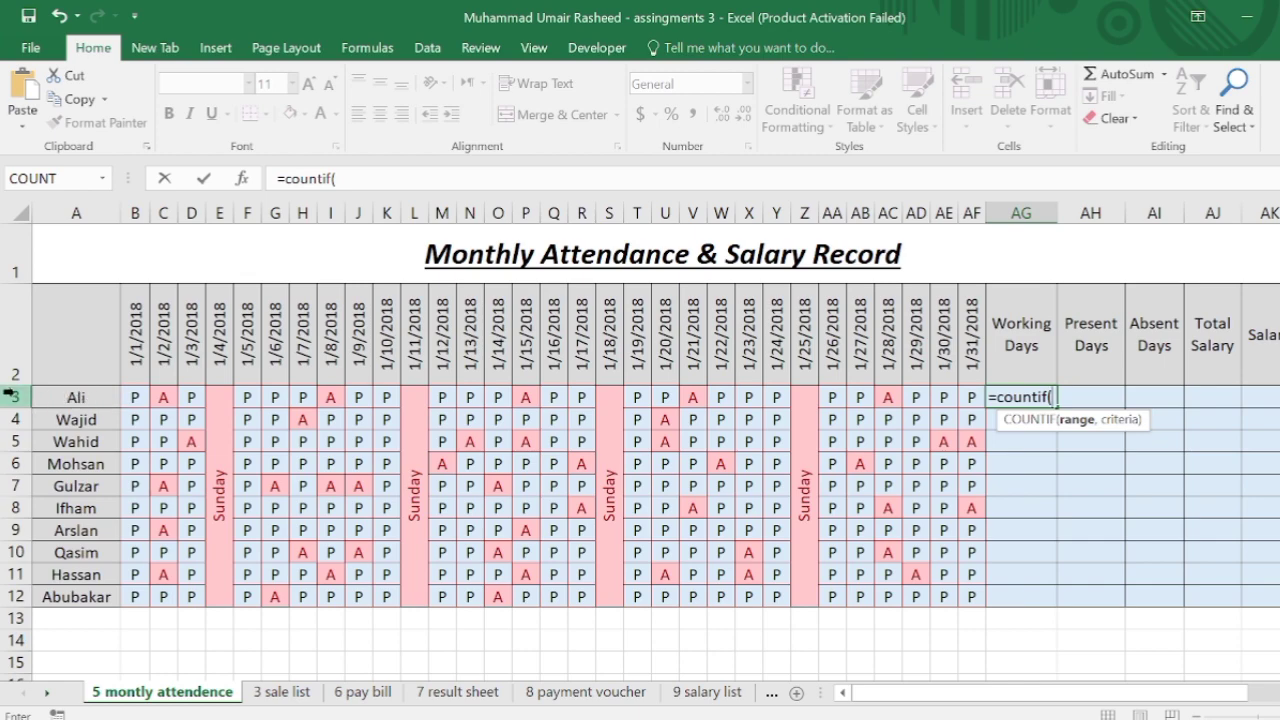
type("b")
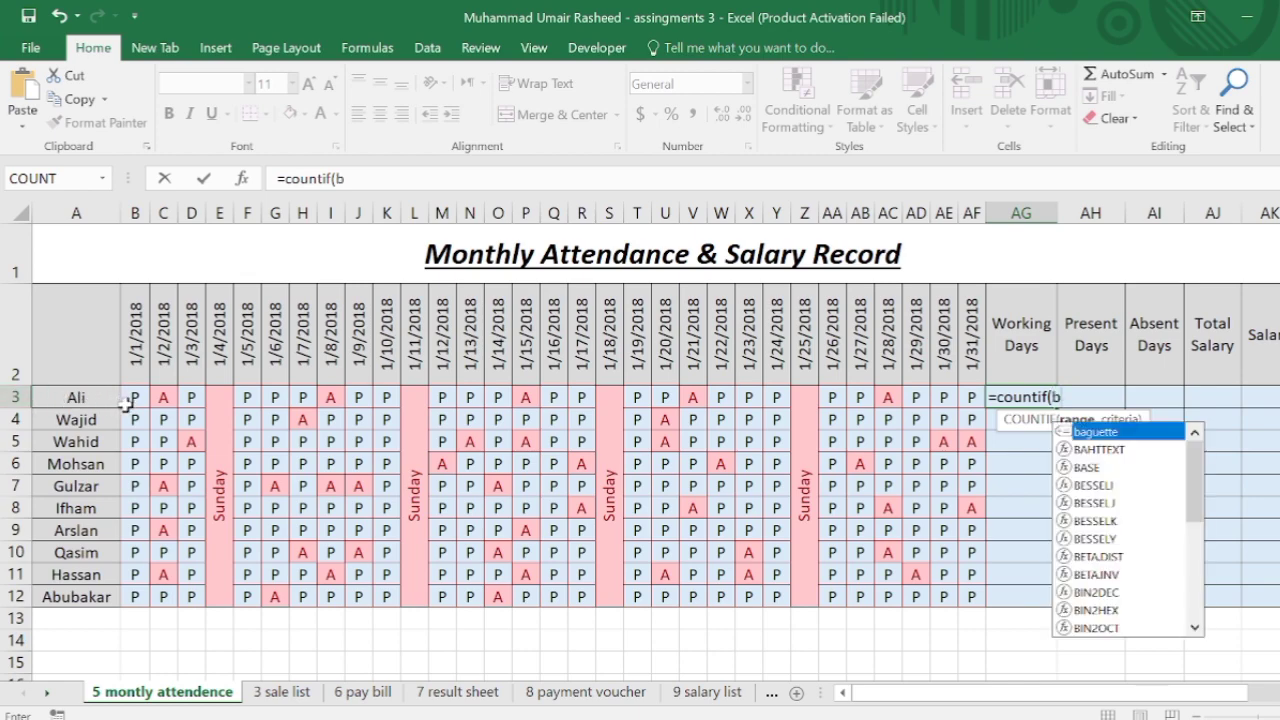
type("3")
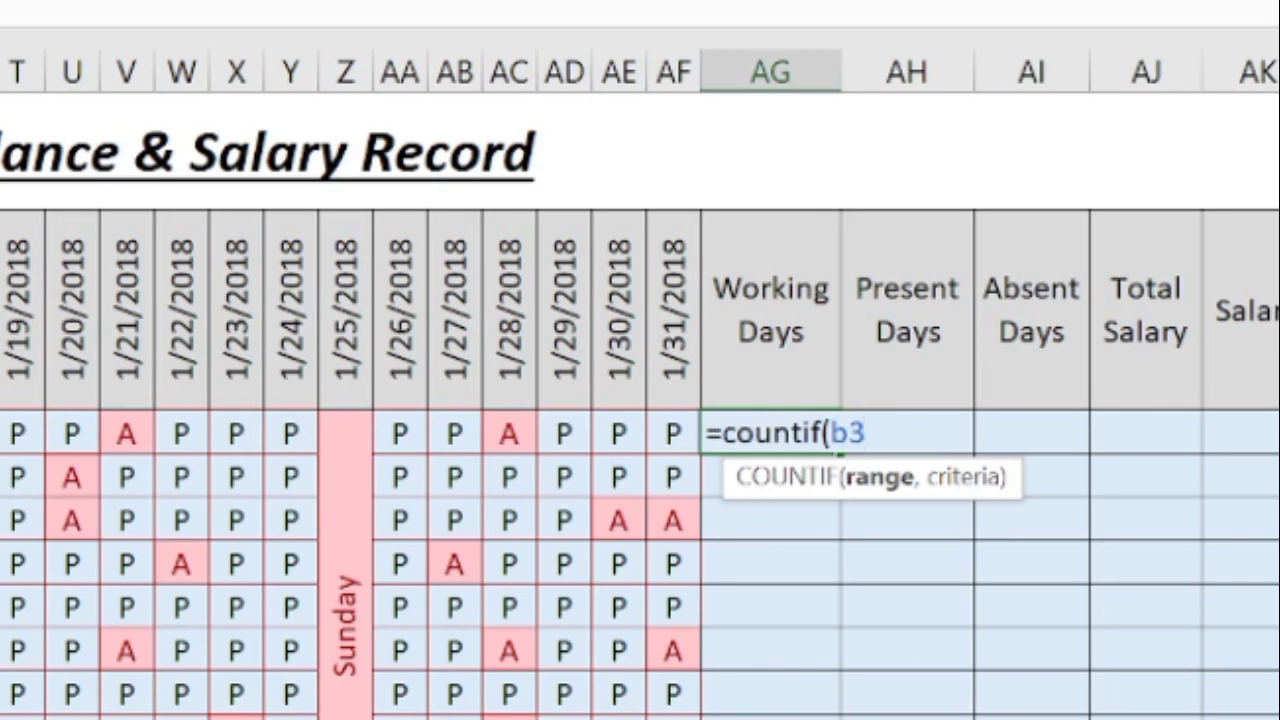
type(":")
type("a")
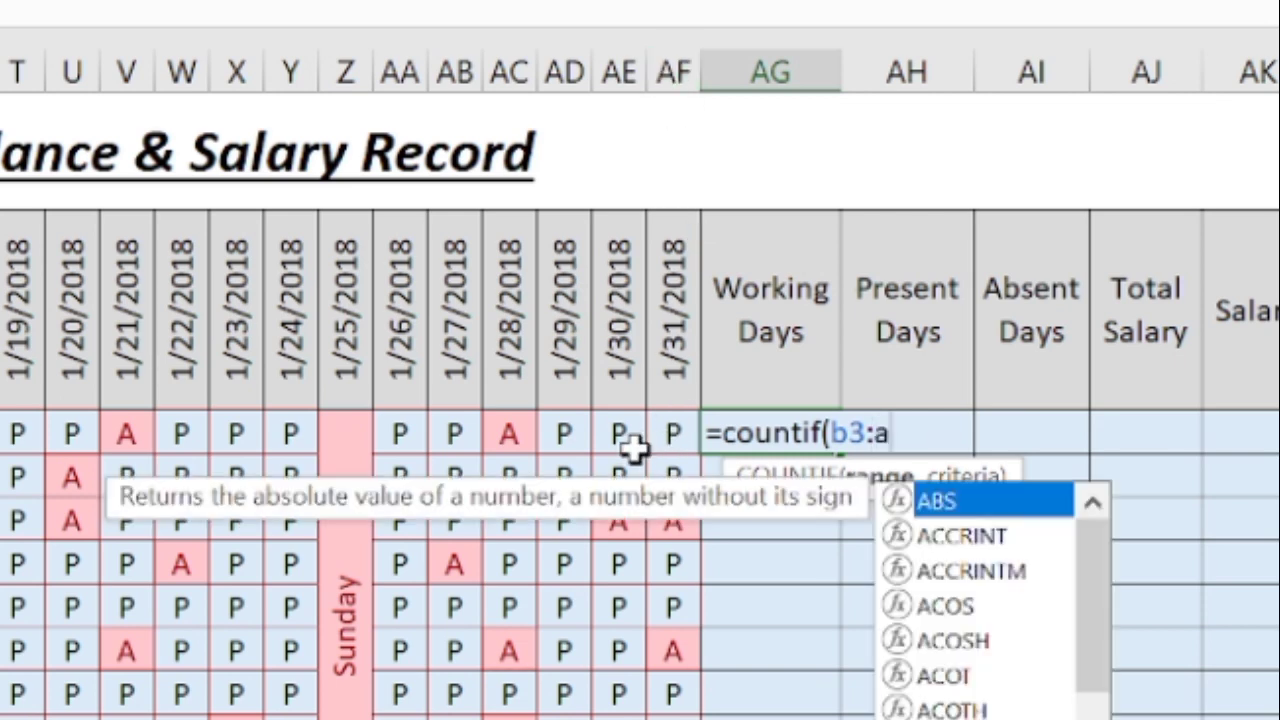
type("f3")
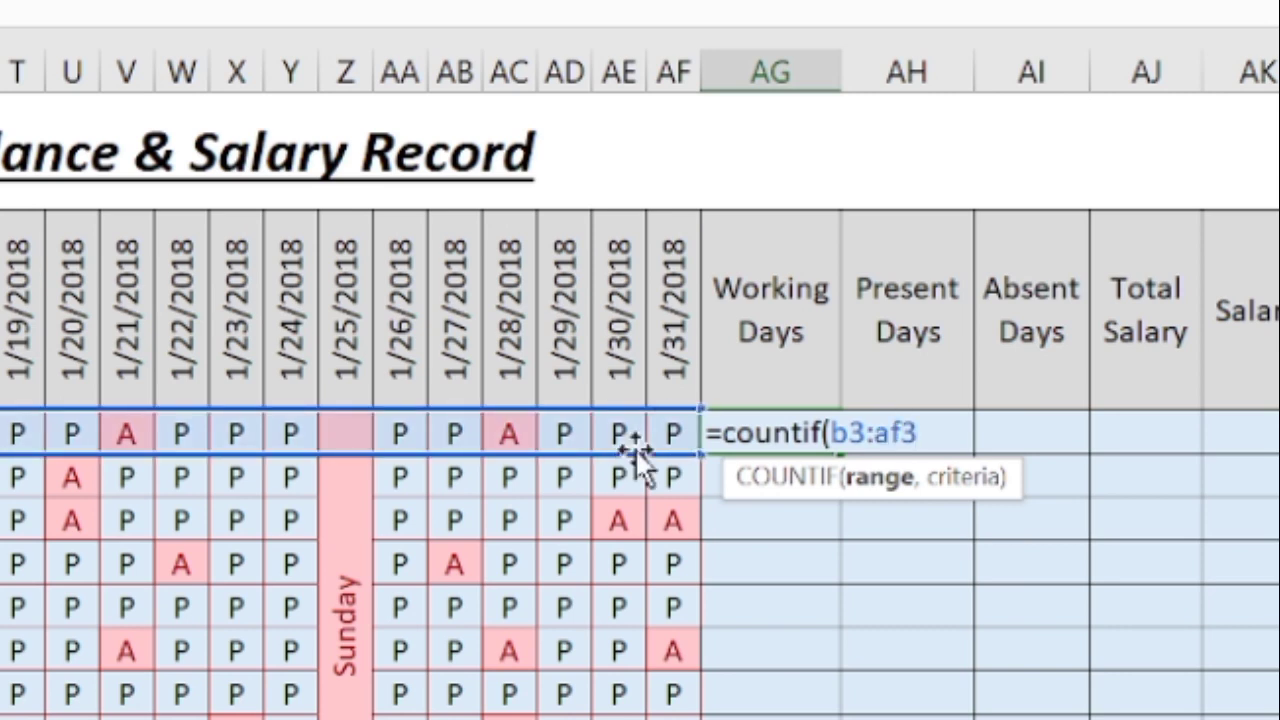
type(",")
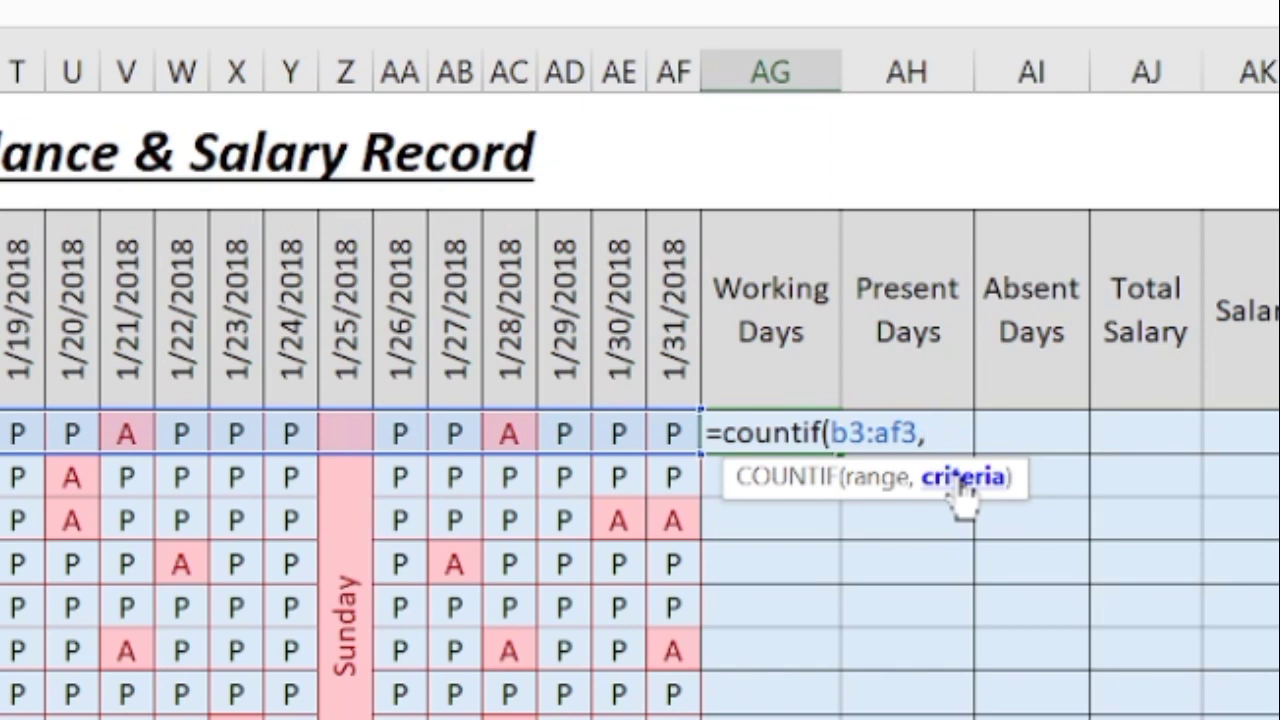
Complete AG3 as =countif(b3:af3,"*")-4 so Ali's Working Days shows 27.
type("\"*\"")
type(")")
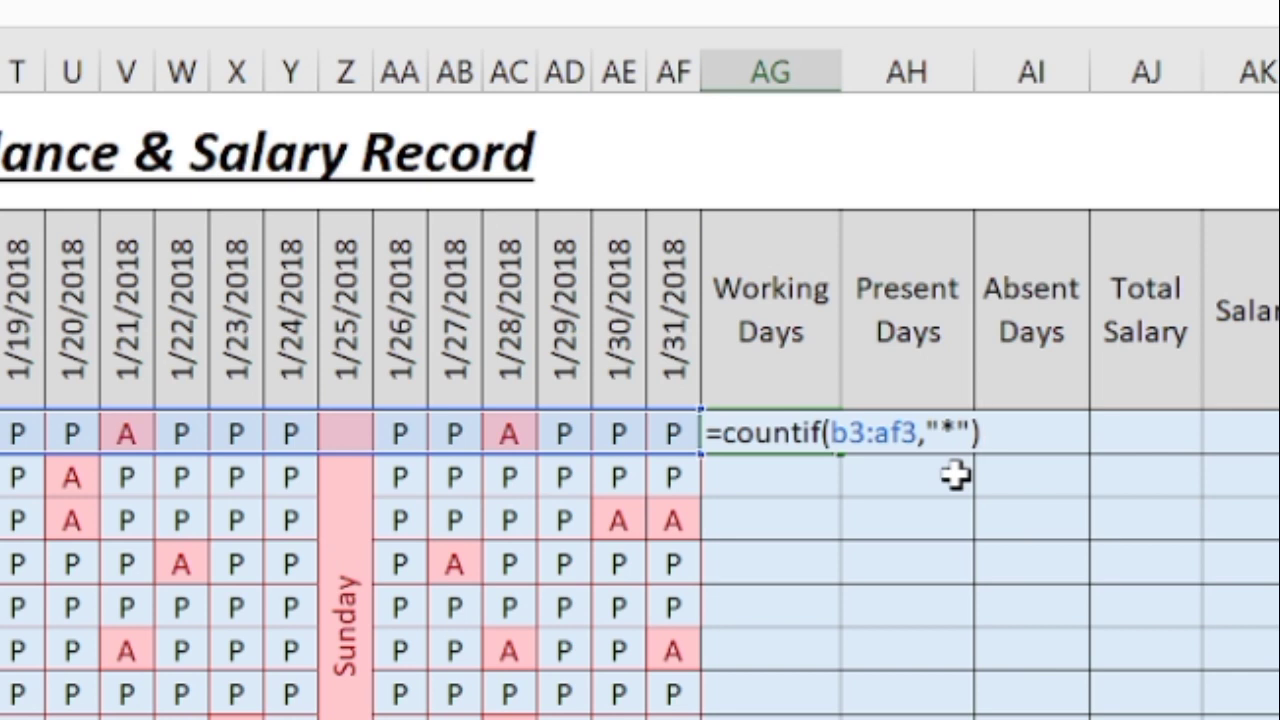
type("-4")
key("Return")
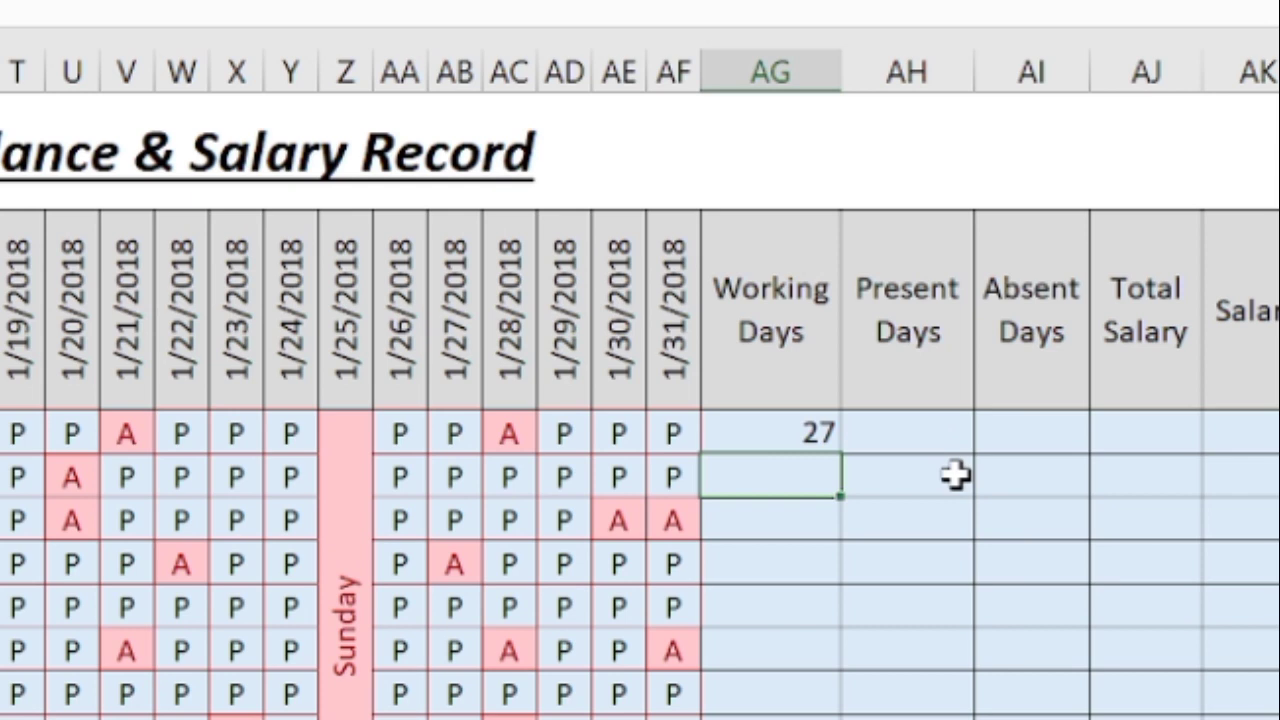
Copy the formula to AG4, remove its -4, then fill AG4 down so every row shows 27.
left_click(793, 443)
left_click_drag(840, 454, 808, 497)
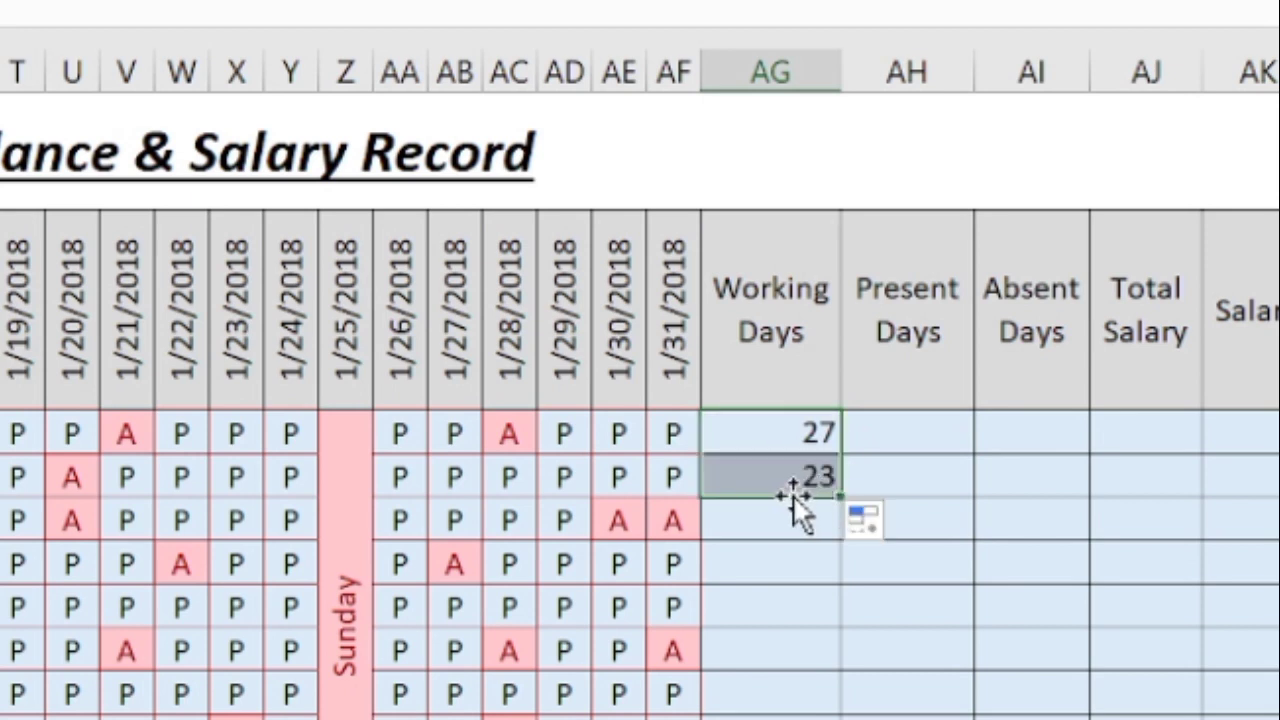
left_click(804, 477)
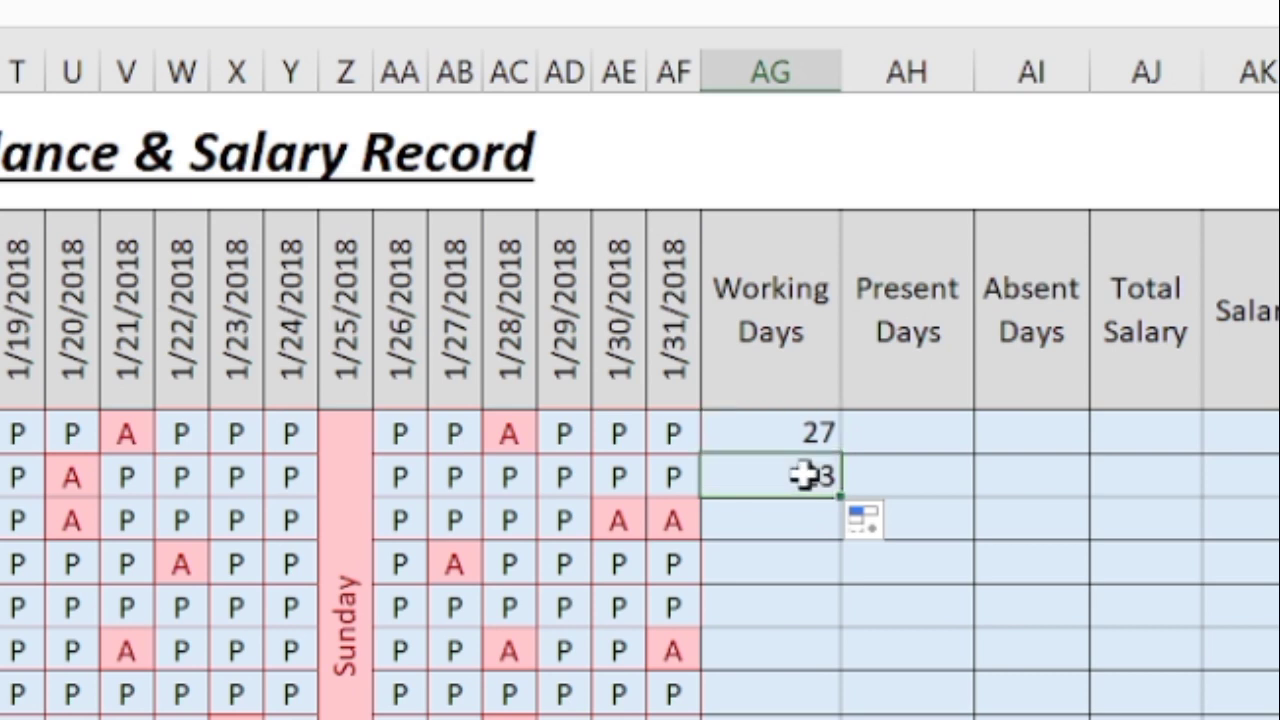
double_click(804, 477)
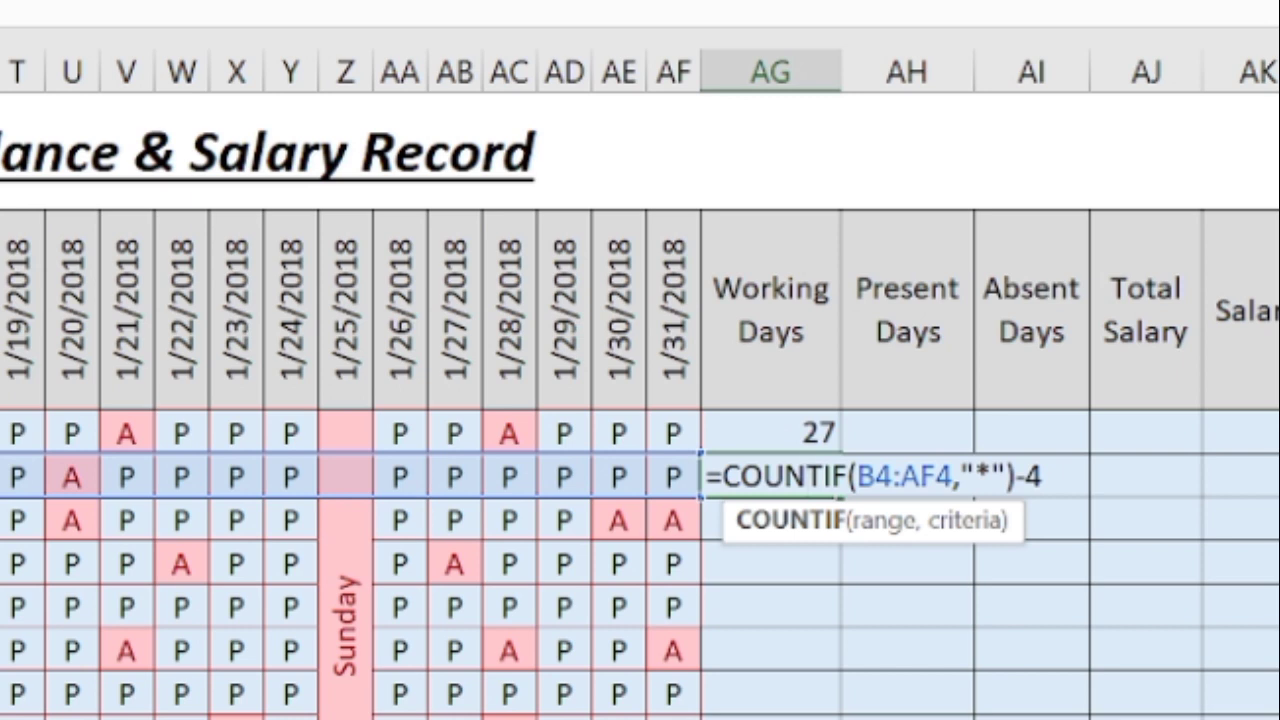
left_click(1043, 476)
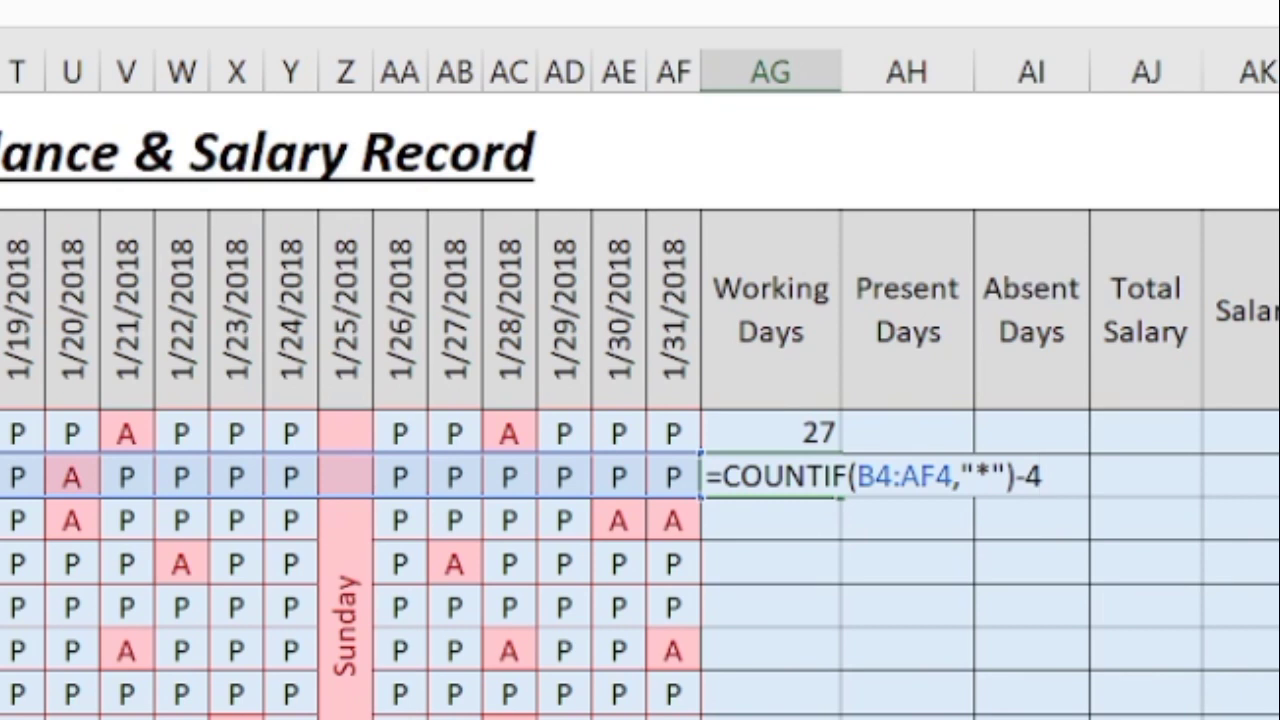
key("BackSpace")
key("BackSpace")
key("Return")
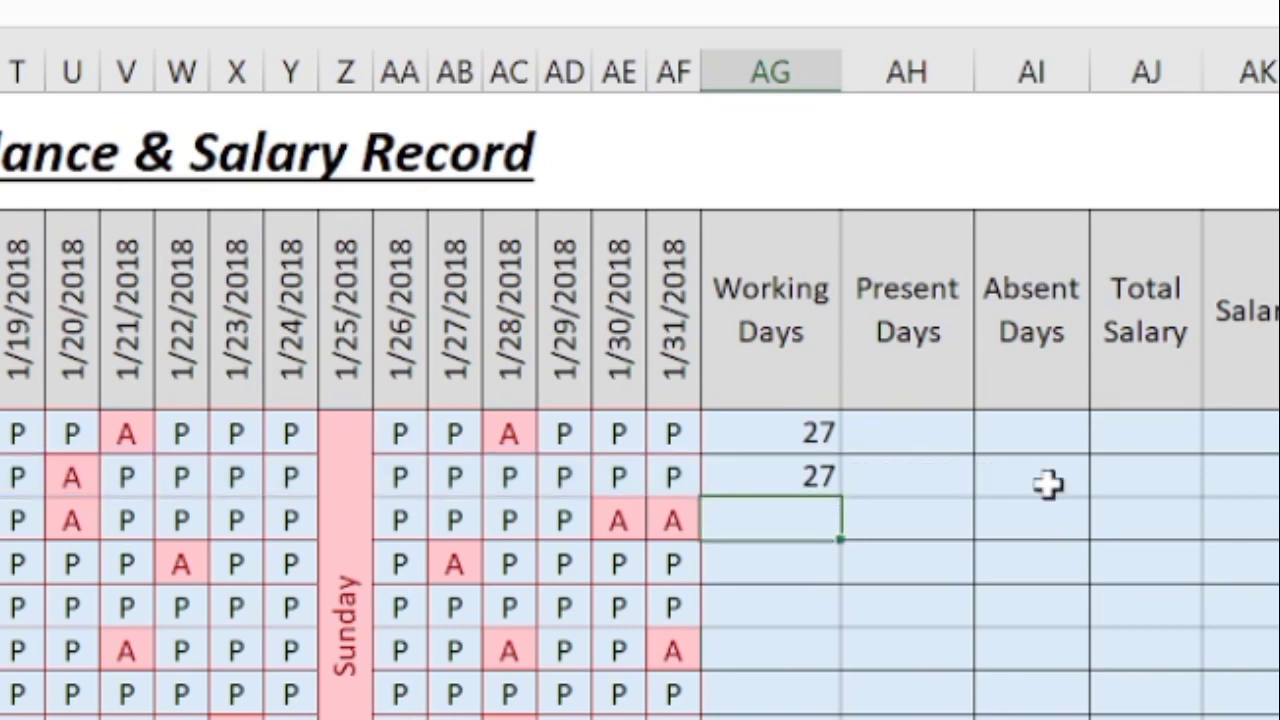
left_click(808, 475)
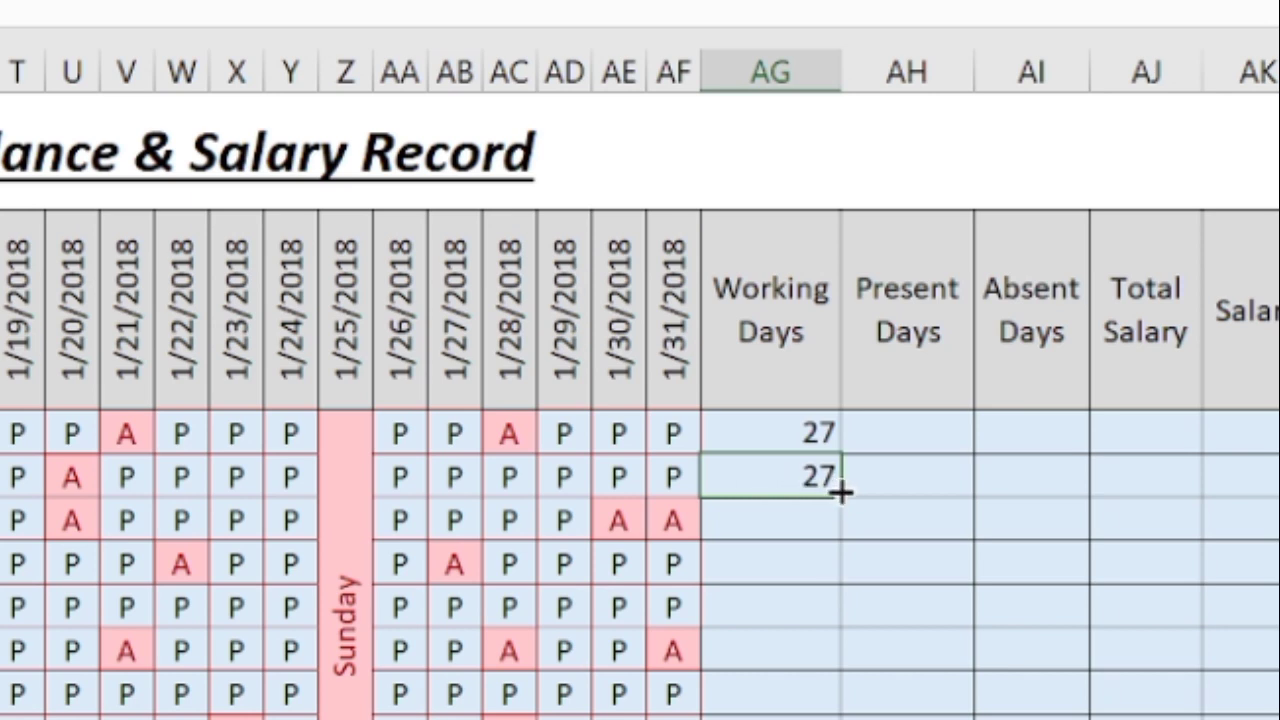
left_click_drag(840, 494, 838, 719)
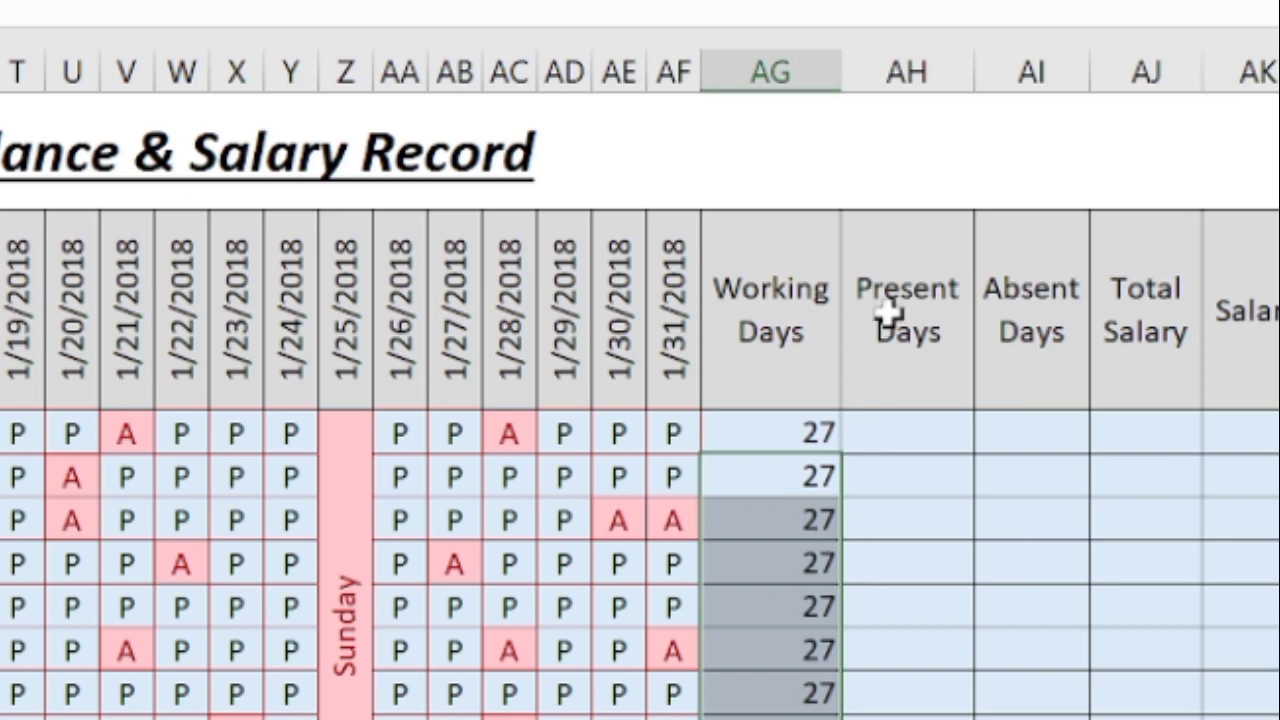
In Ali's Present Days cell AH3, start =countif(b3:af3, with range B3:AF3.
left_click(888, 432)
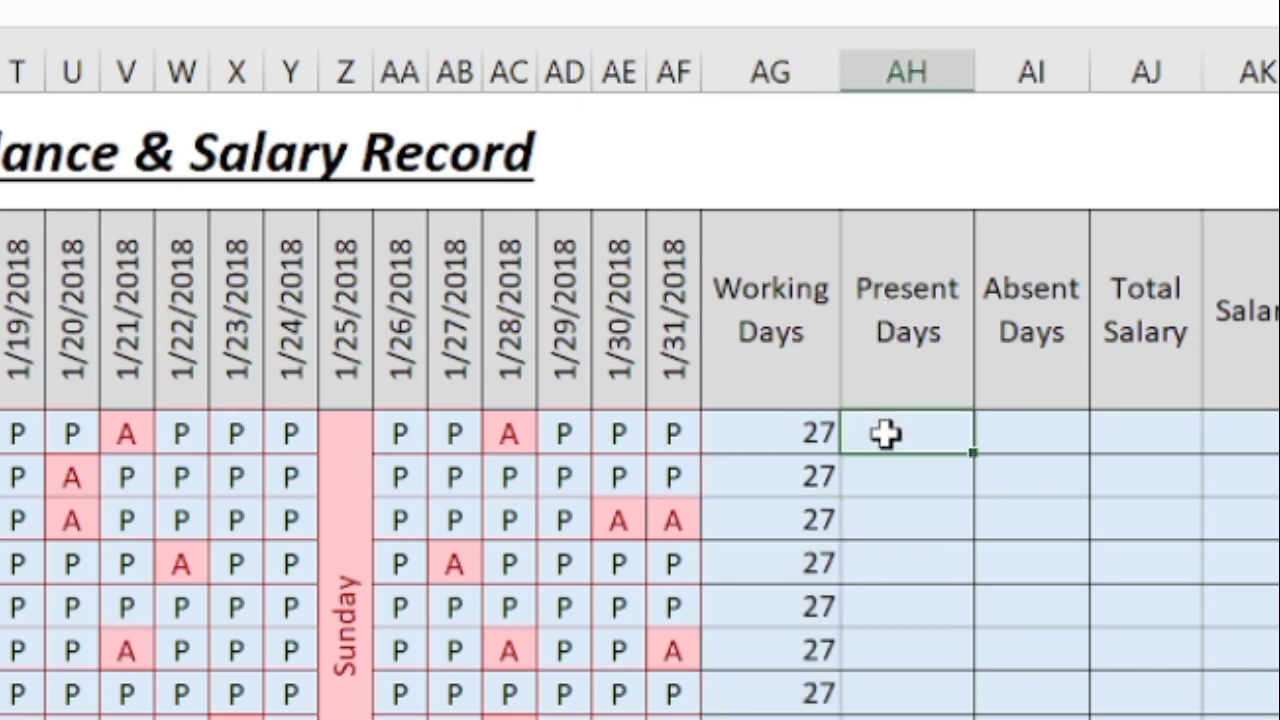
type("=c")
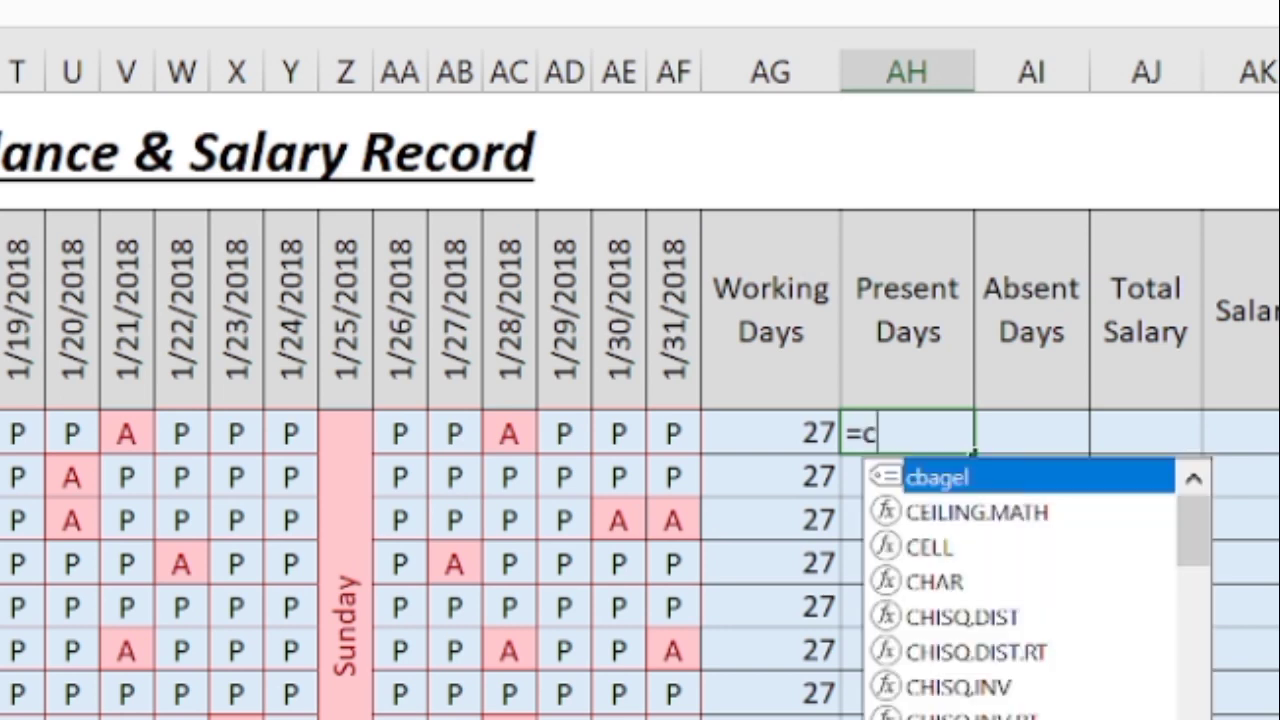
type("ountif")
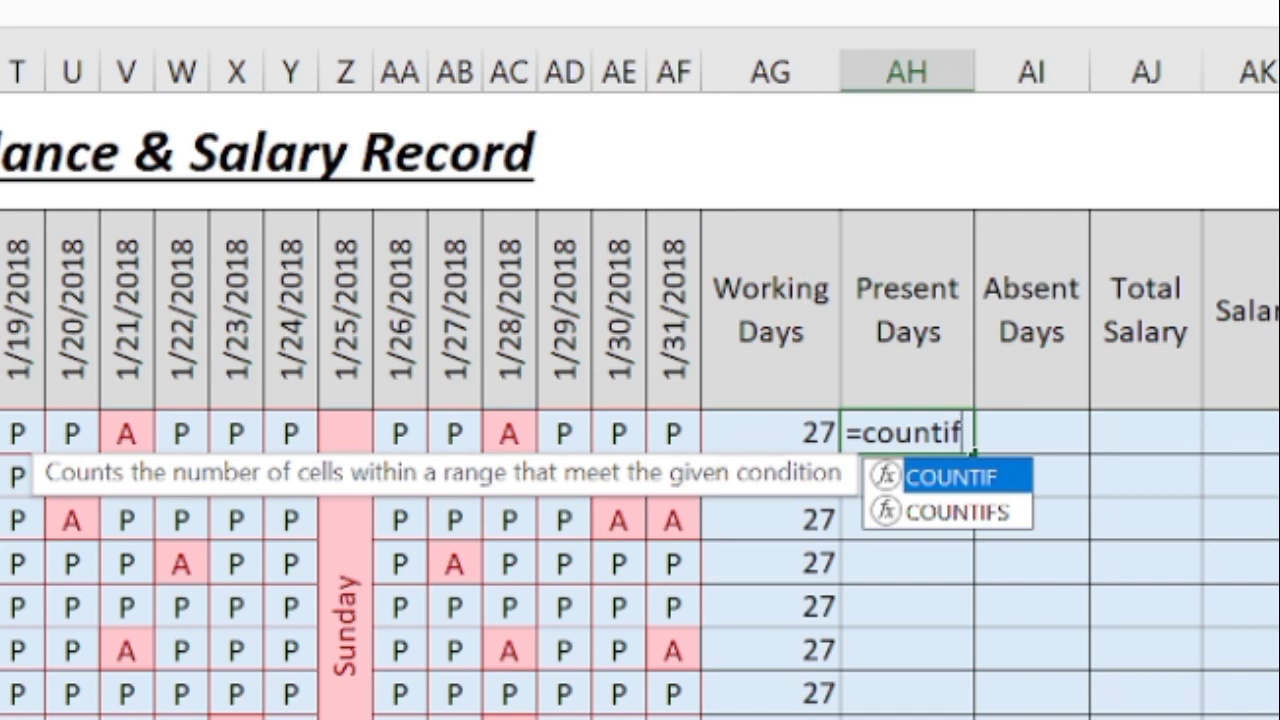
type("(")
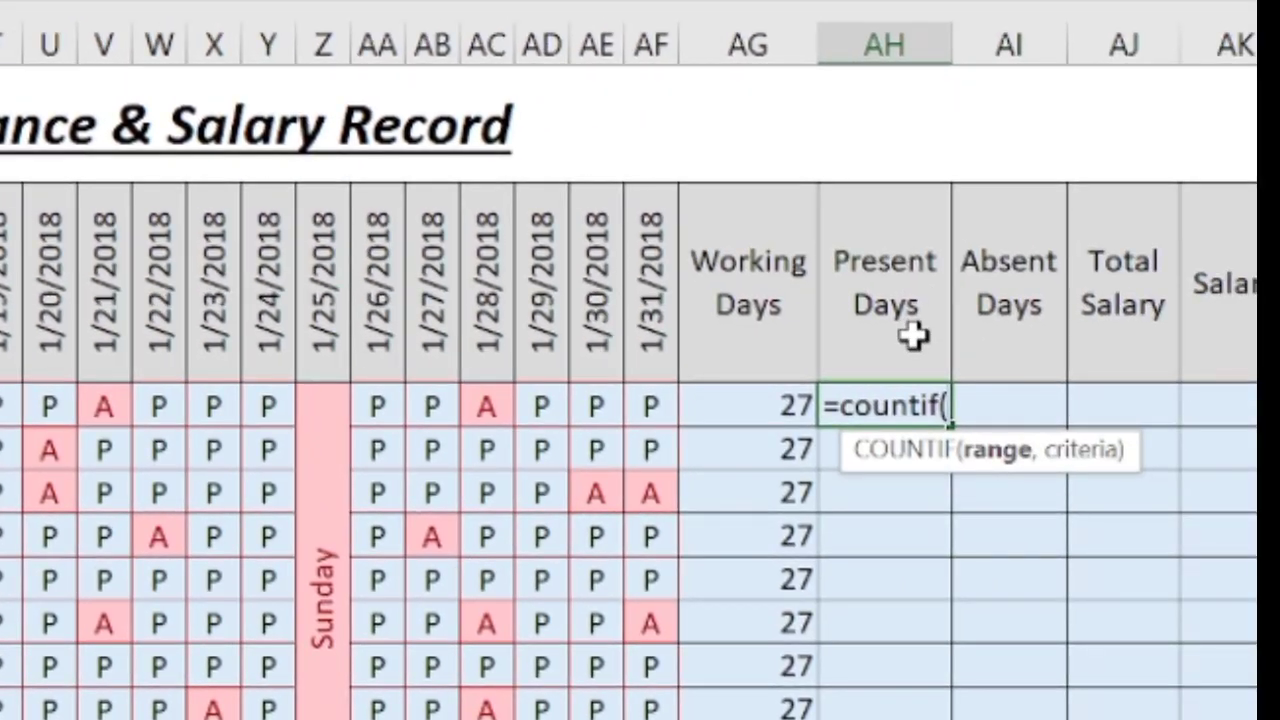
type("b3:")
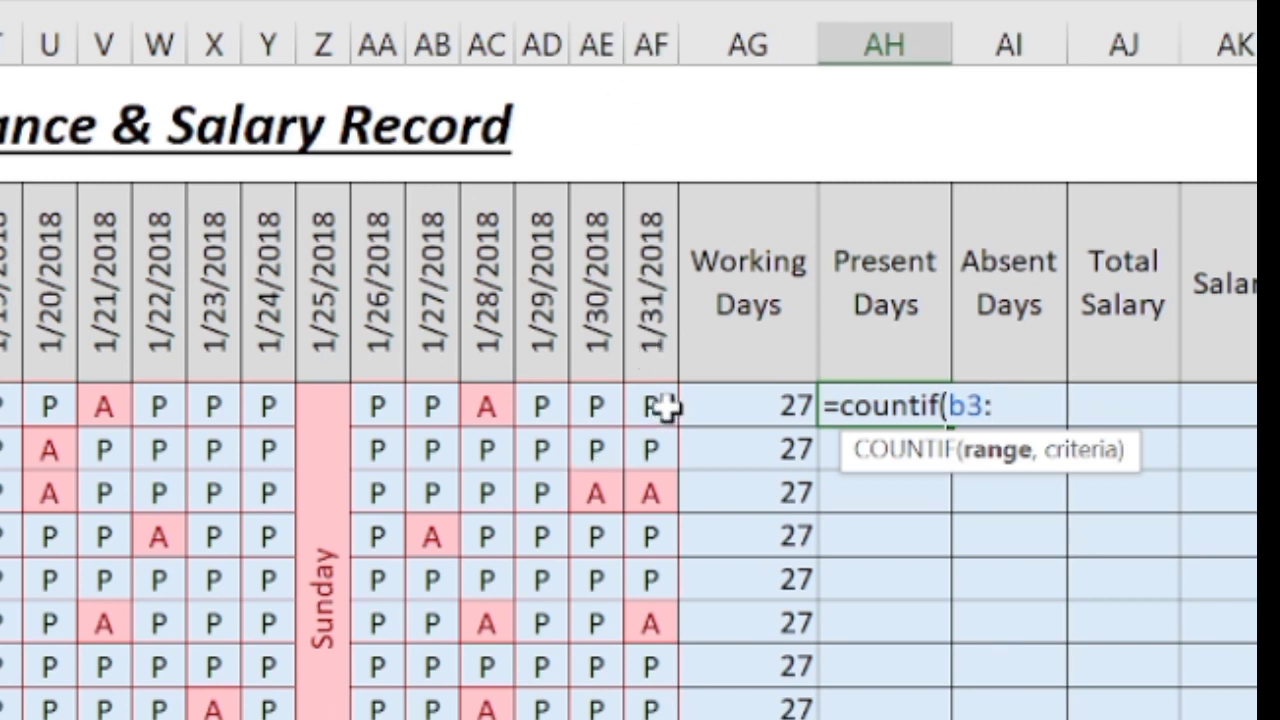
type("a")
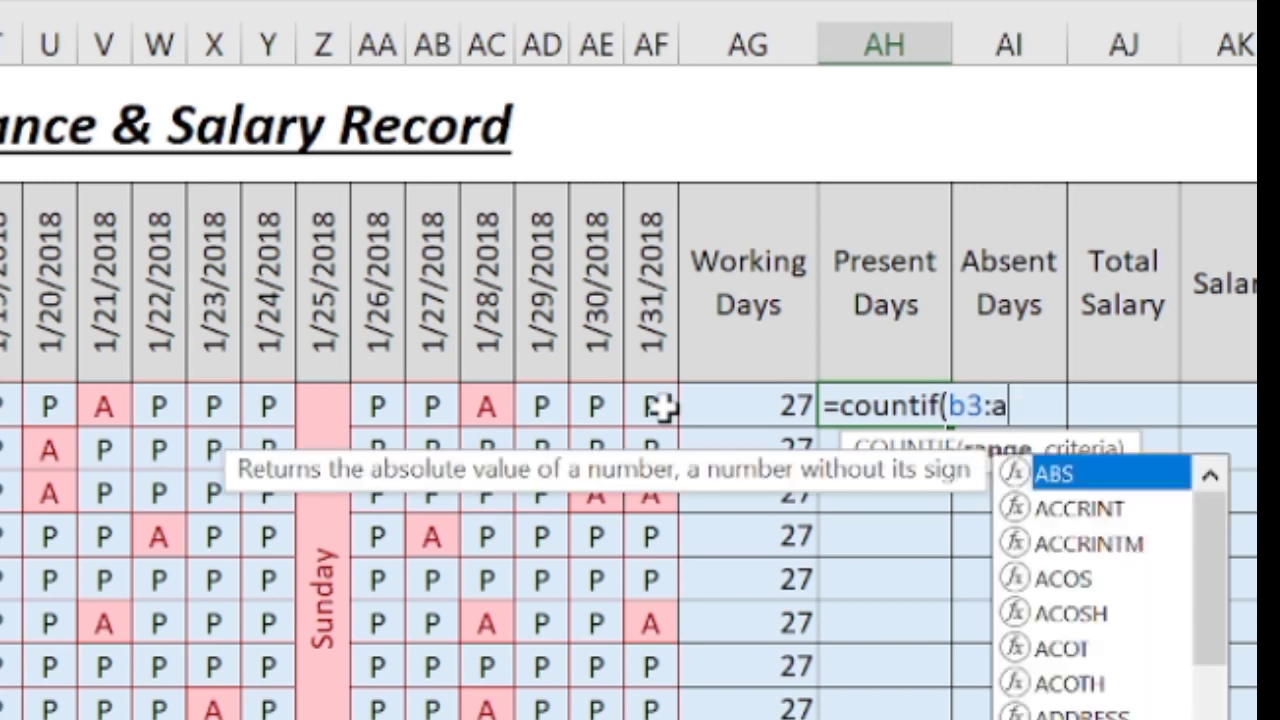
type("f3")
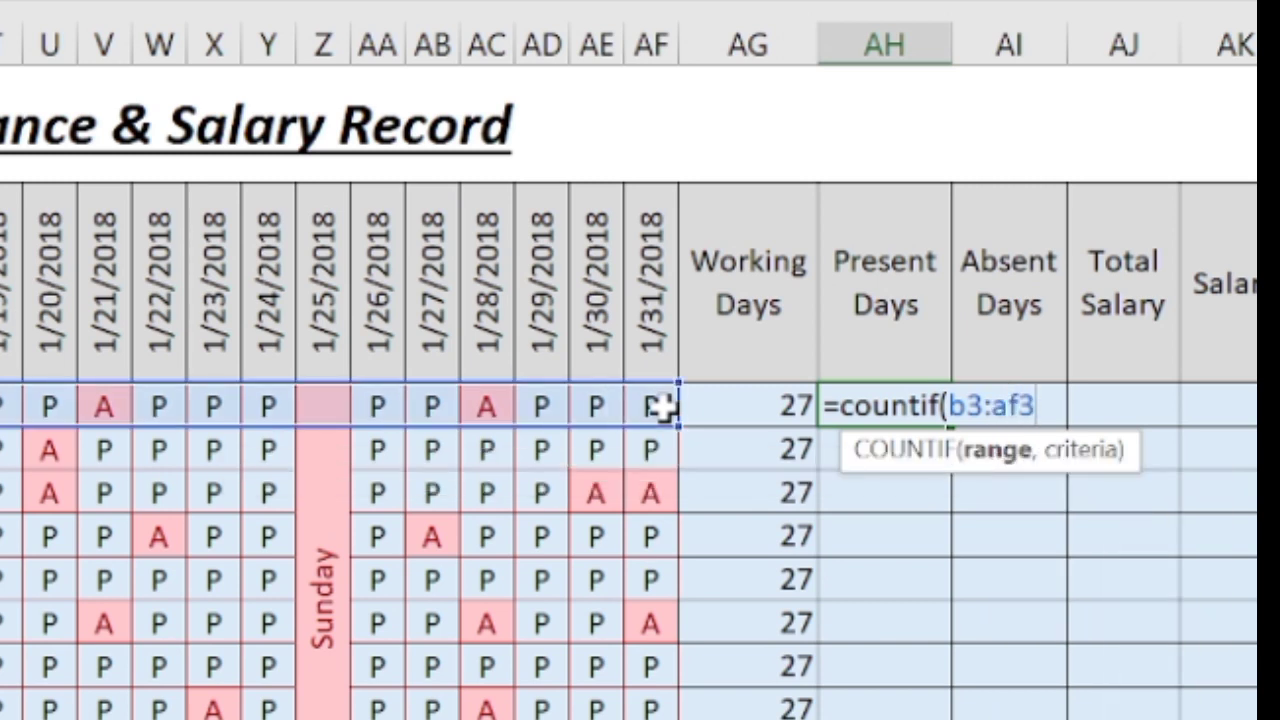
type(",")
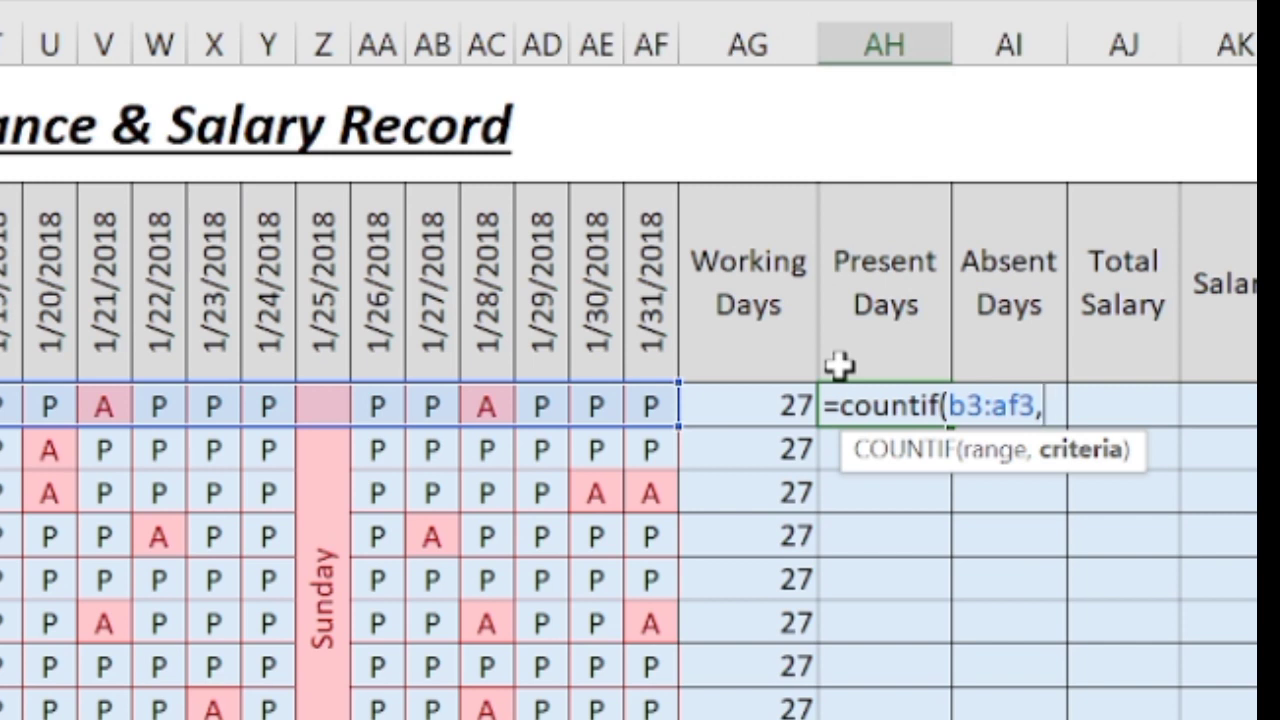
Finish AH3 as =countif(b3:af3,"P") showing 22 and fill it down the Present Days column.
type("P")
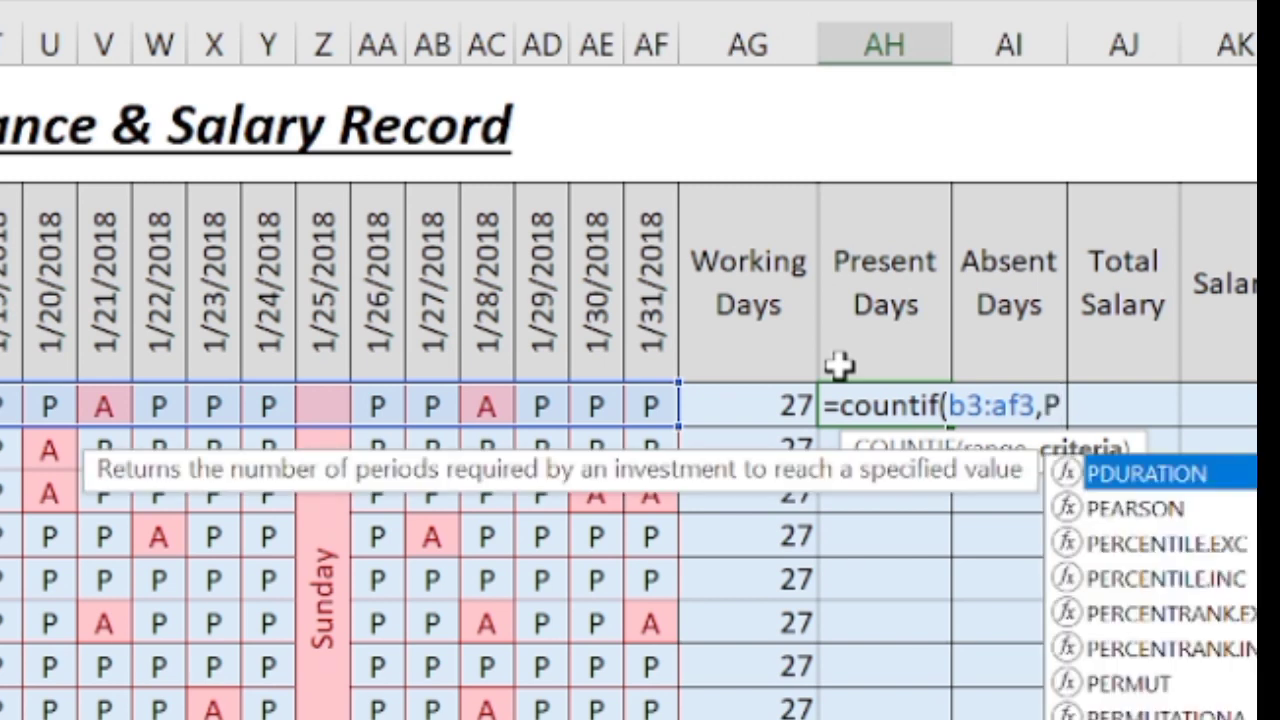
key("BackSpace")
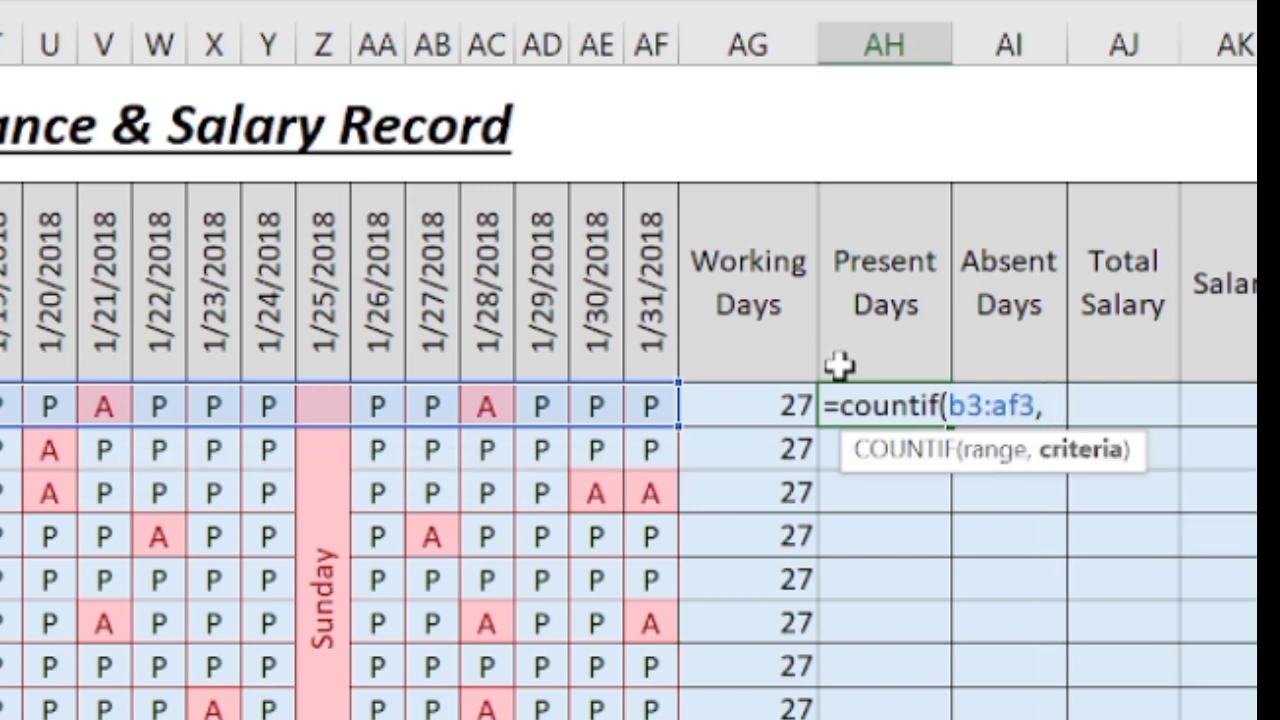
type("\"P\")")
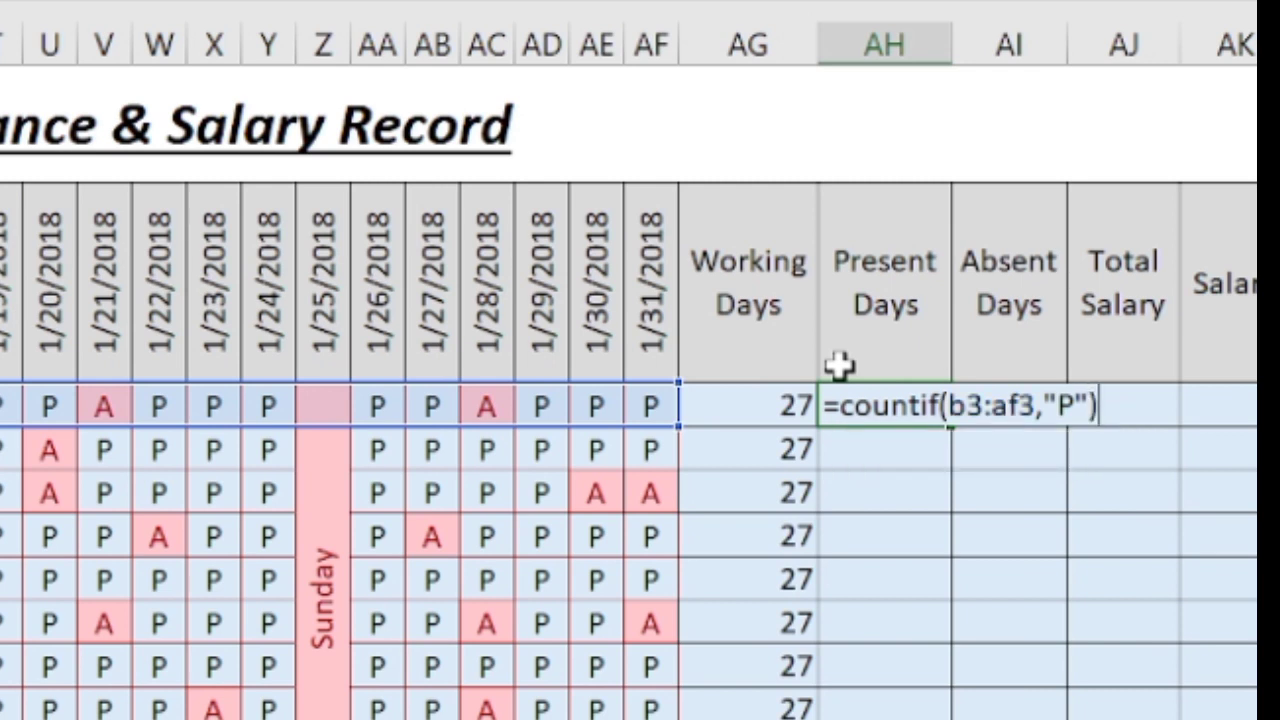
key("Return")
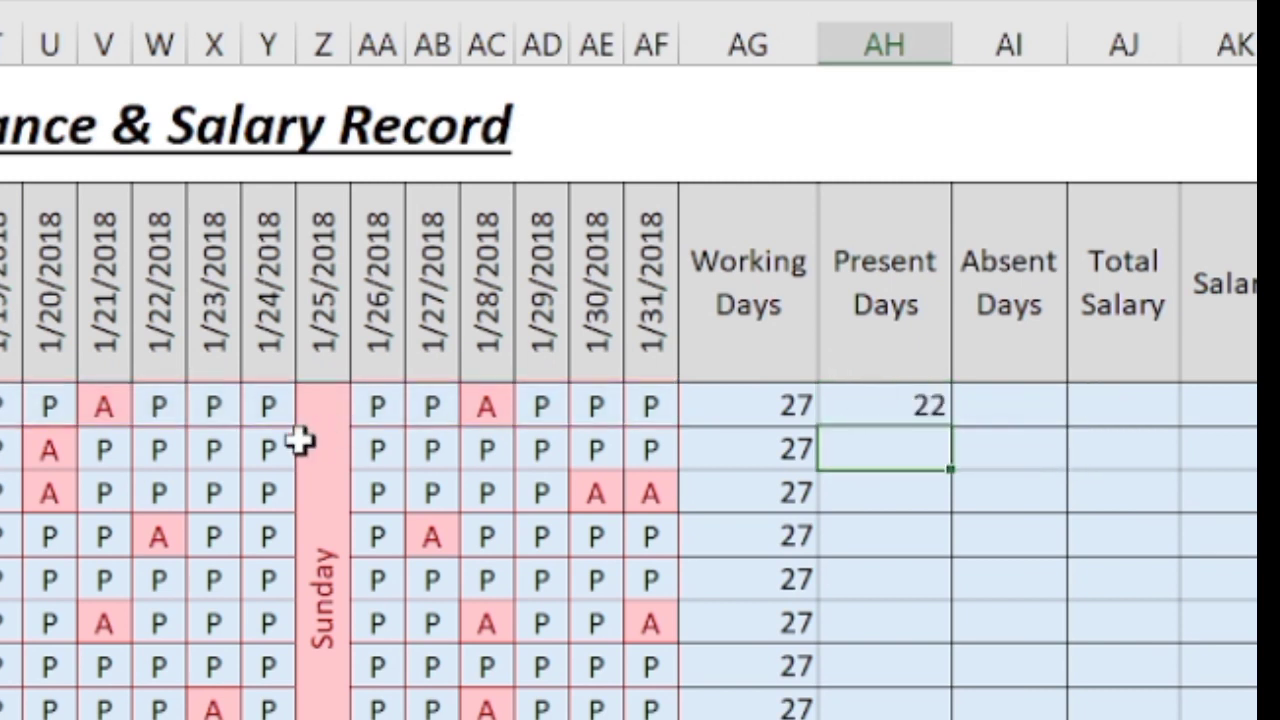
left_click(934, 409)
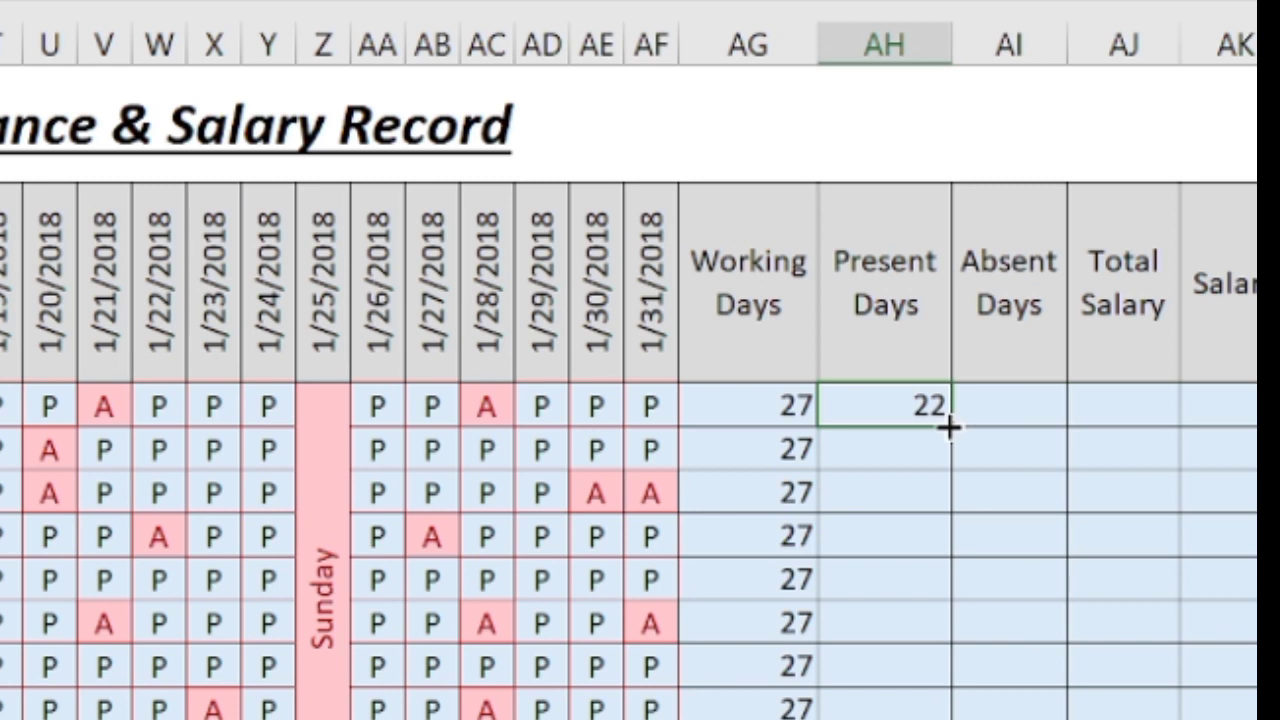
left_click_drag(949, 426, 940, 715)
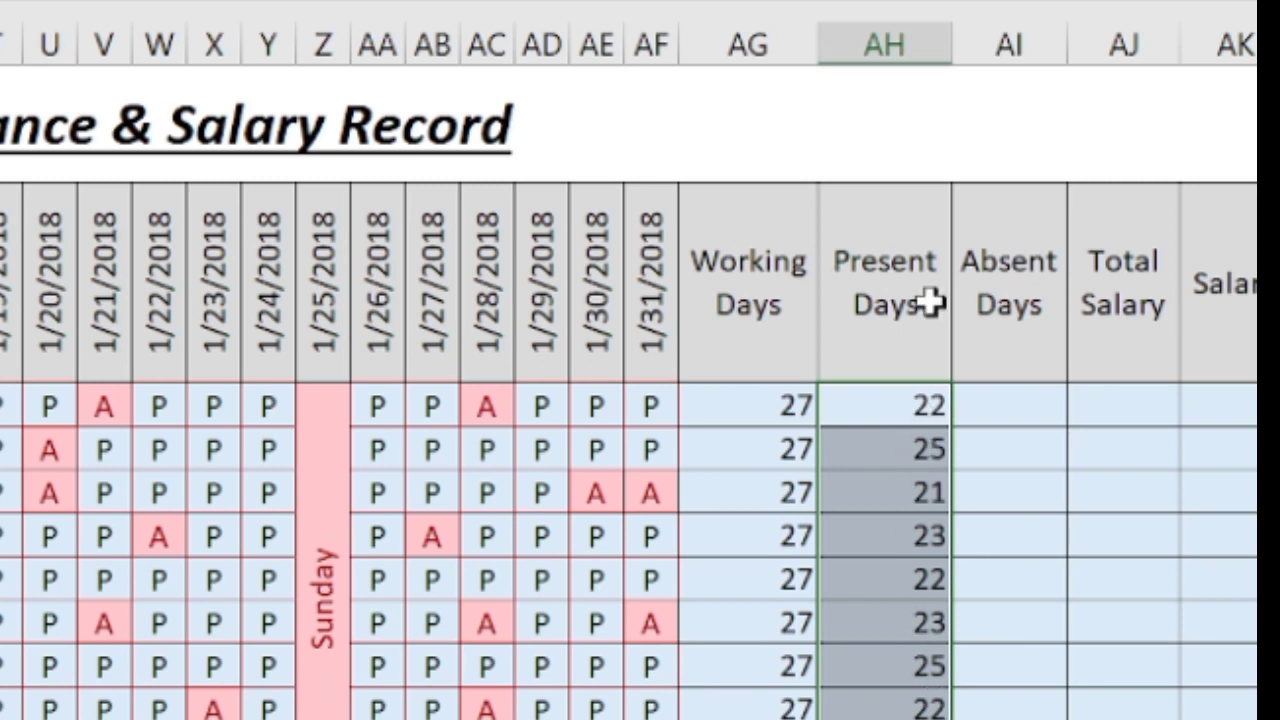
Enter =countif(b3:af3,"A") in AI3 and fill it down, giving absences like 5, 2, 6.
left_click(989, 408)
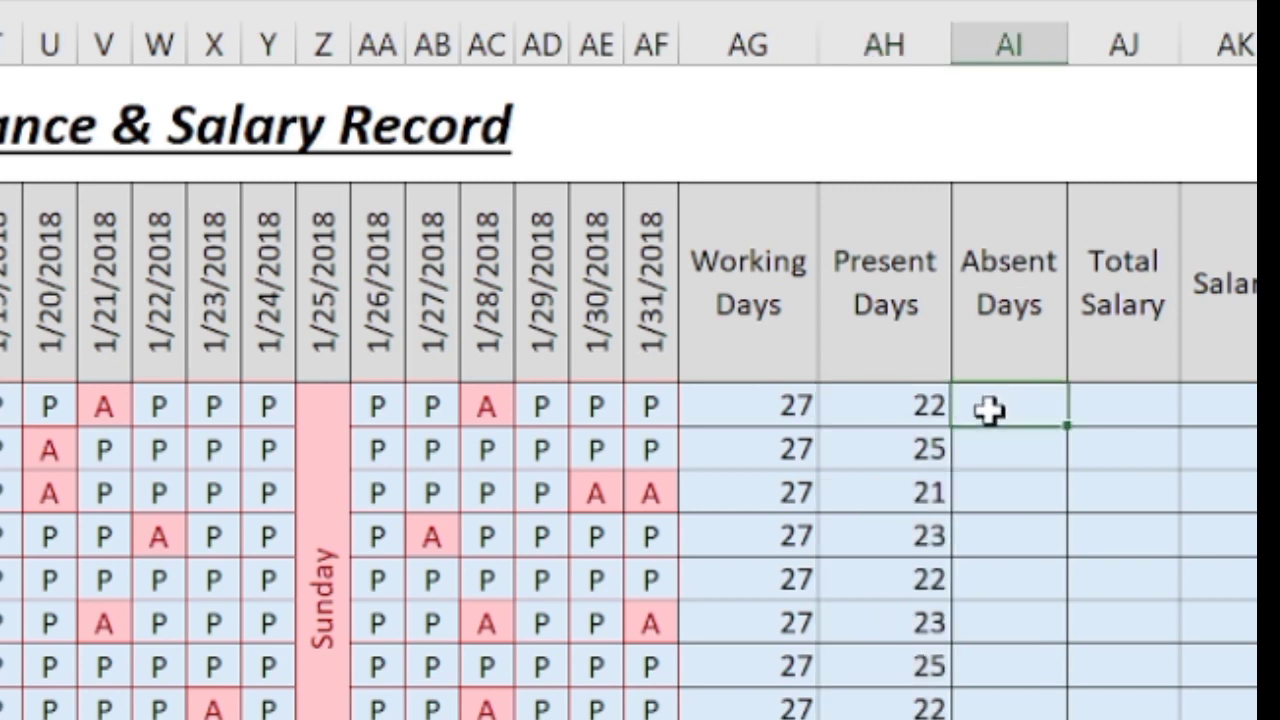
type("=cou")
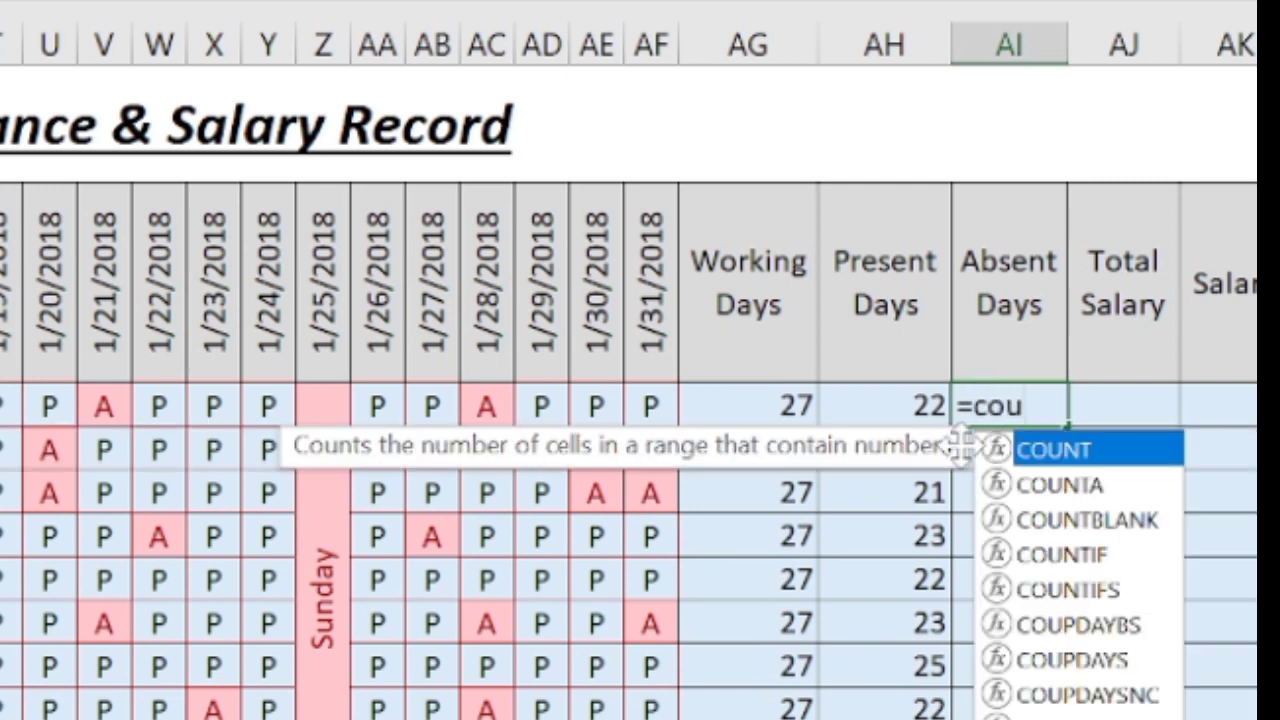
type("nti")
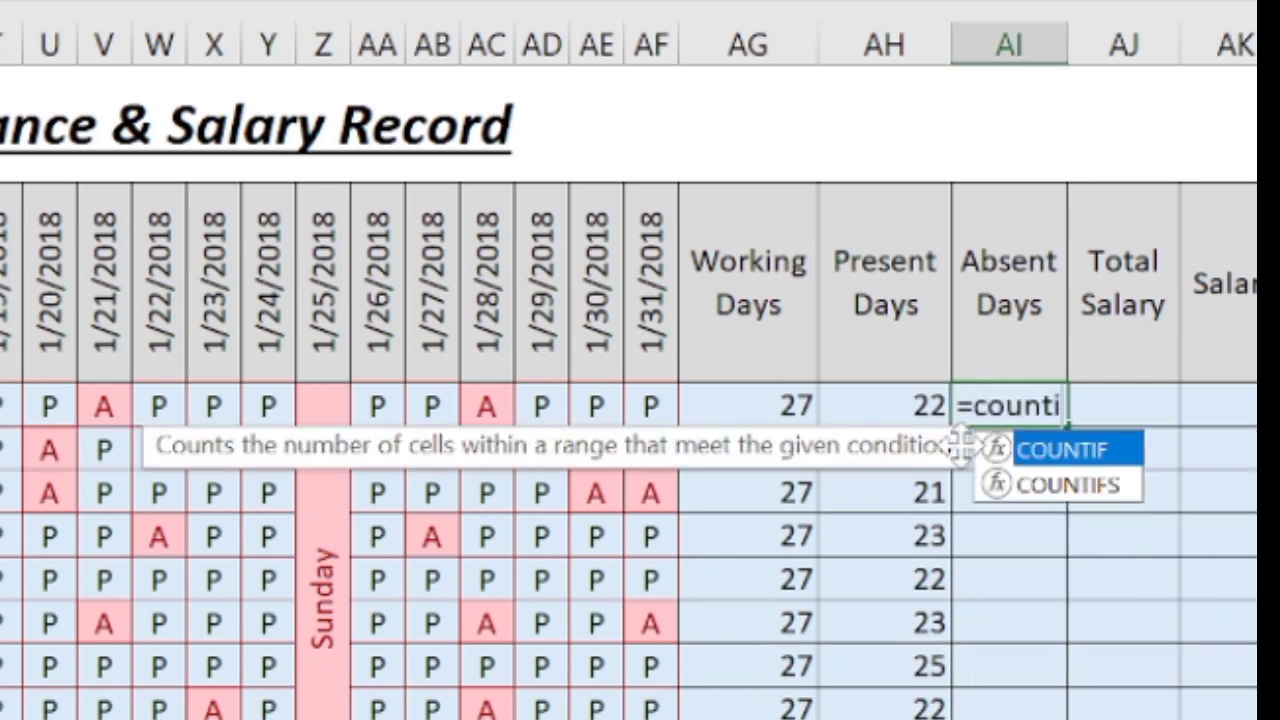
type("f(")
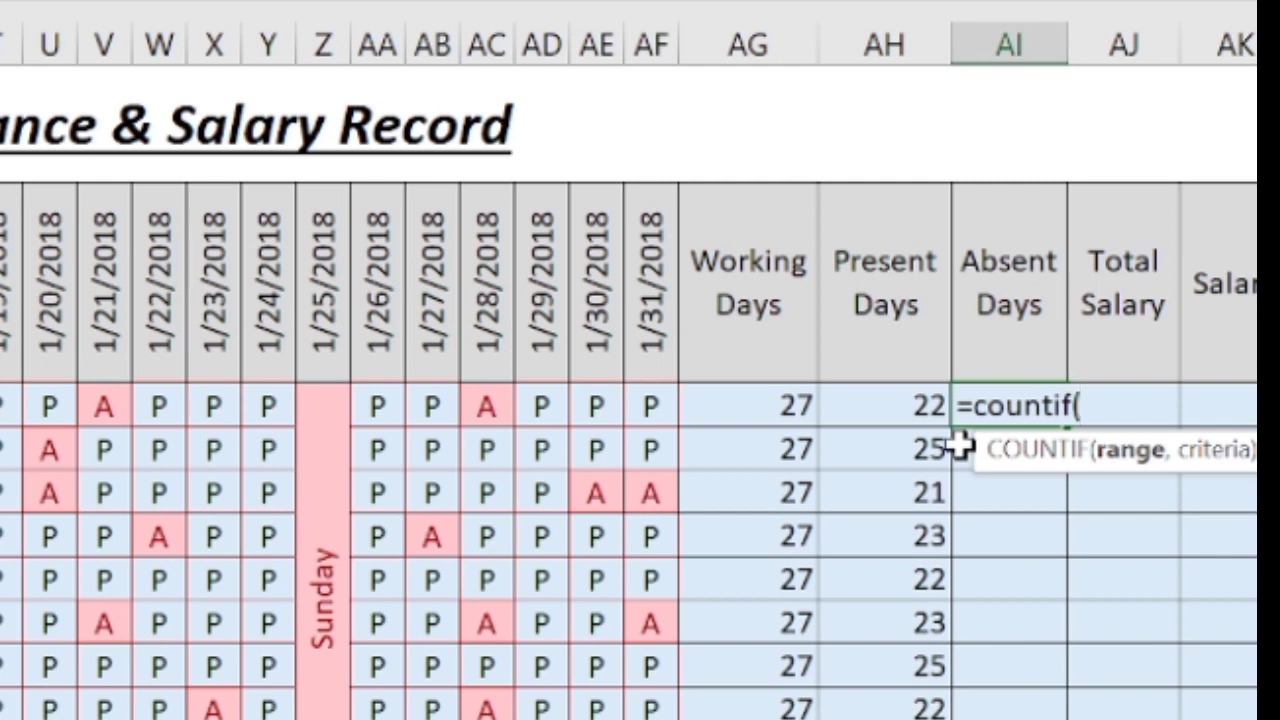
type("b3:af3")
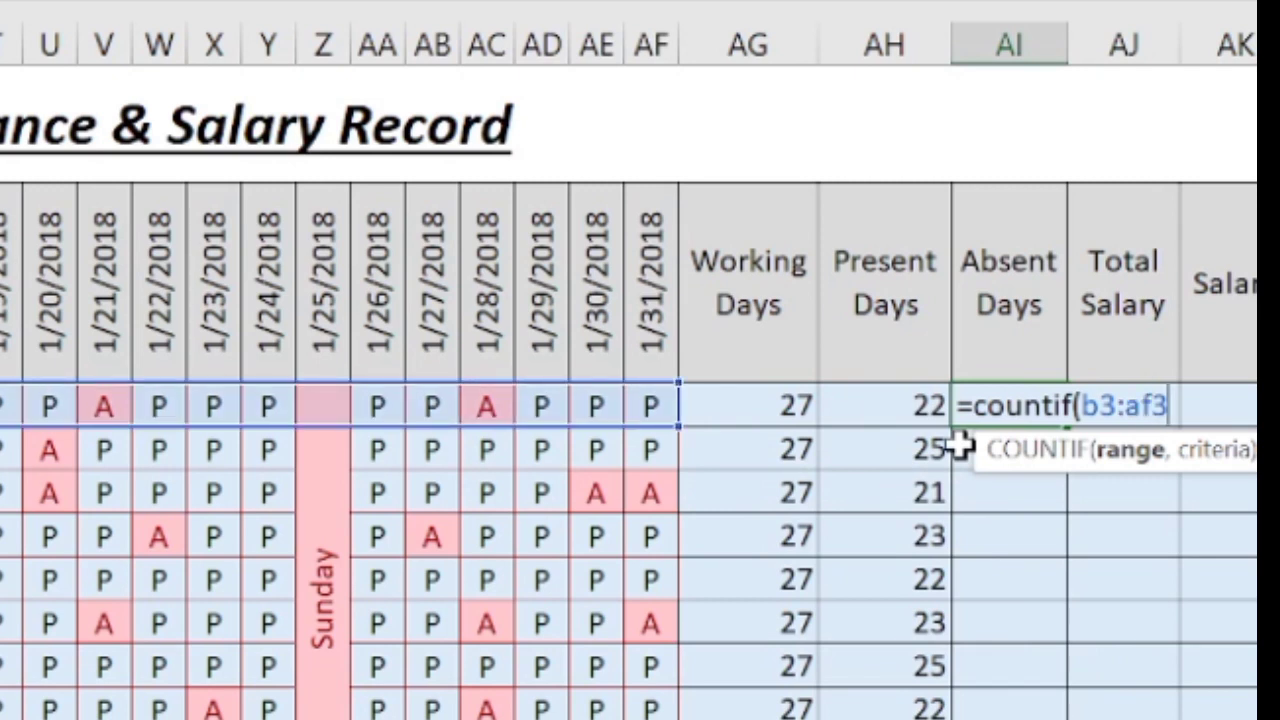
type(",")
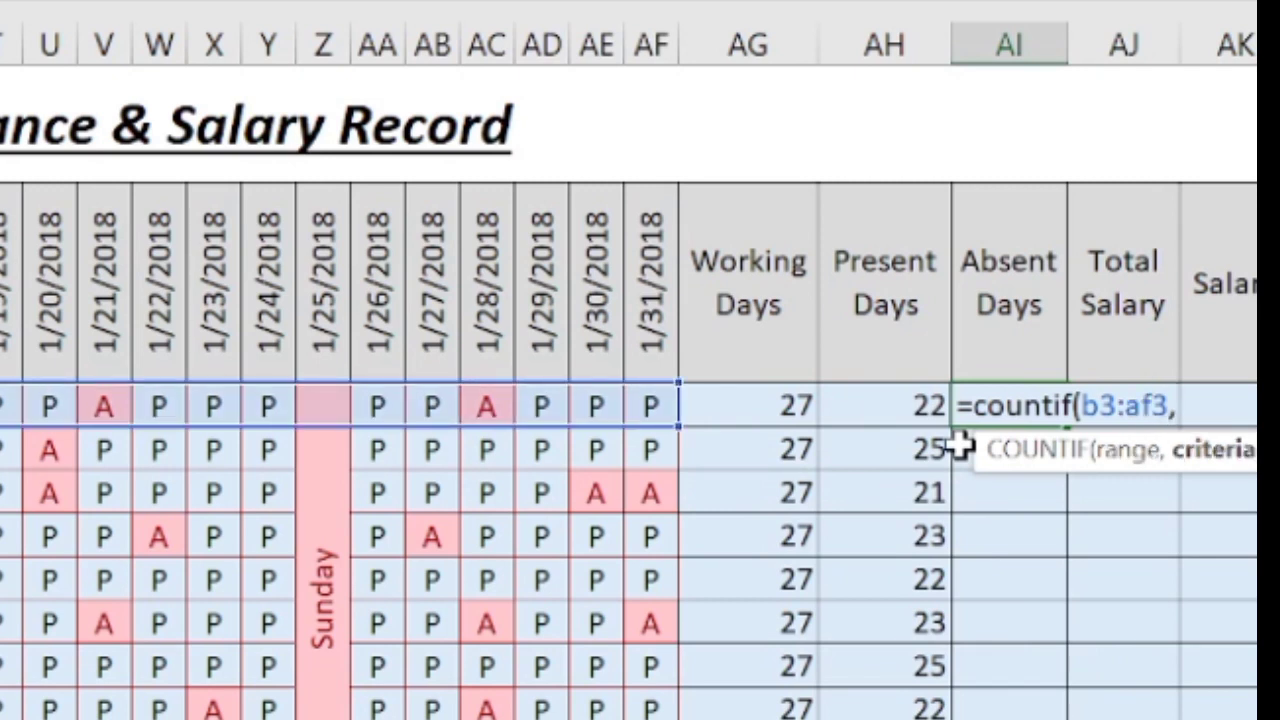
type("\"")
type("A\"")
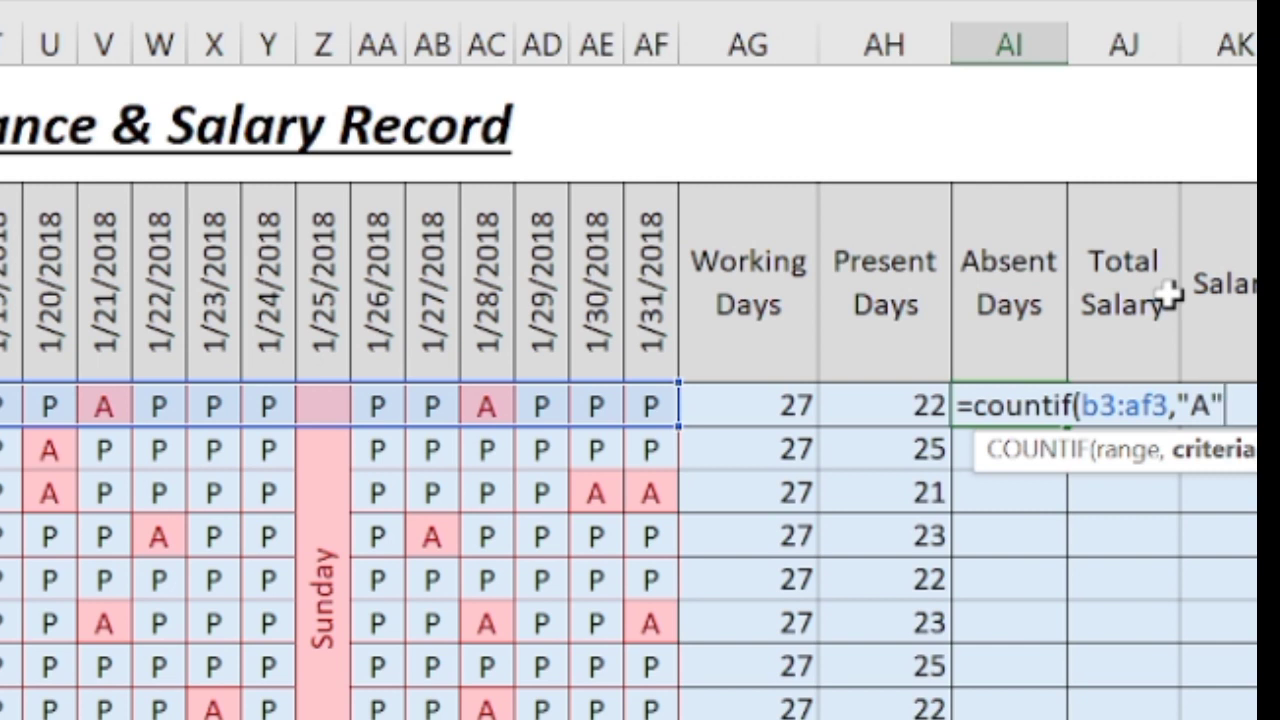
type(")")
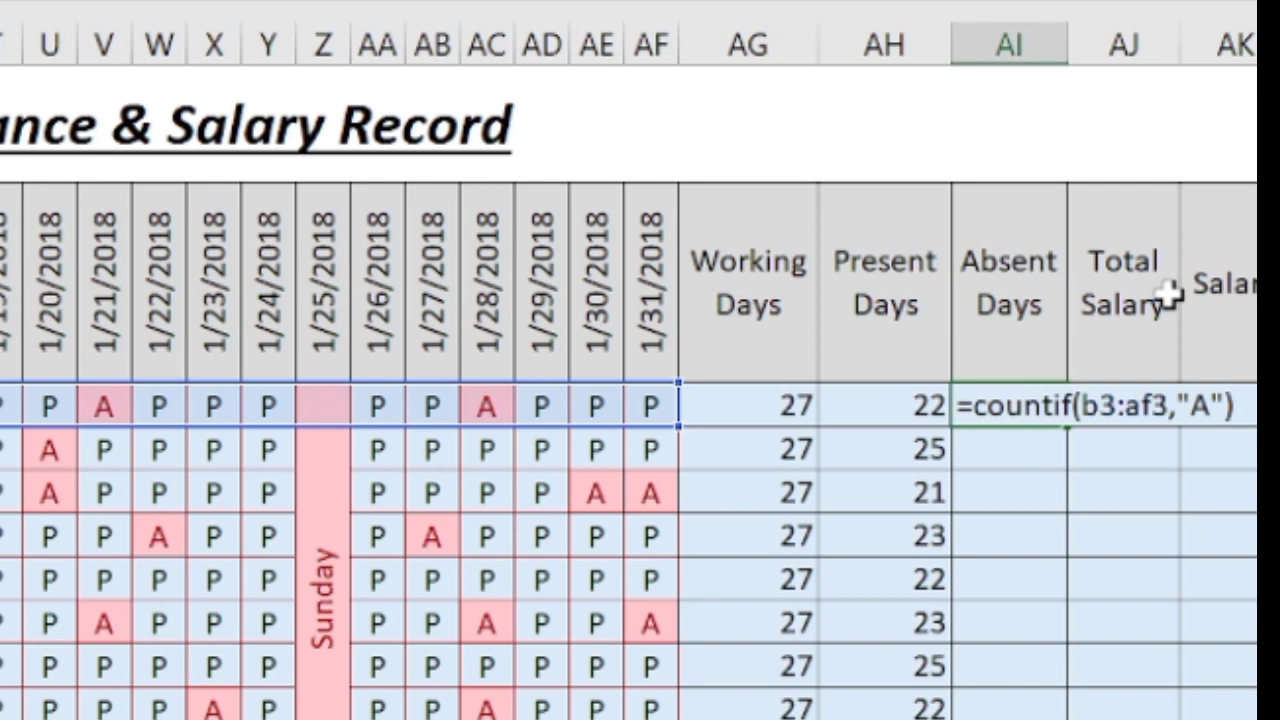
key("Return")
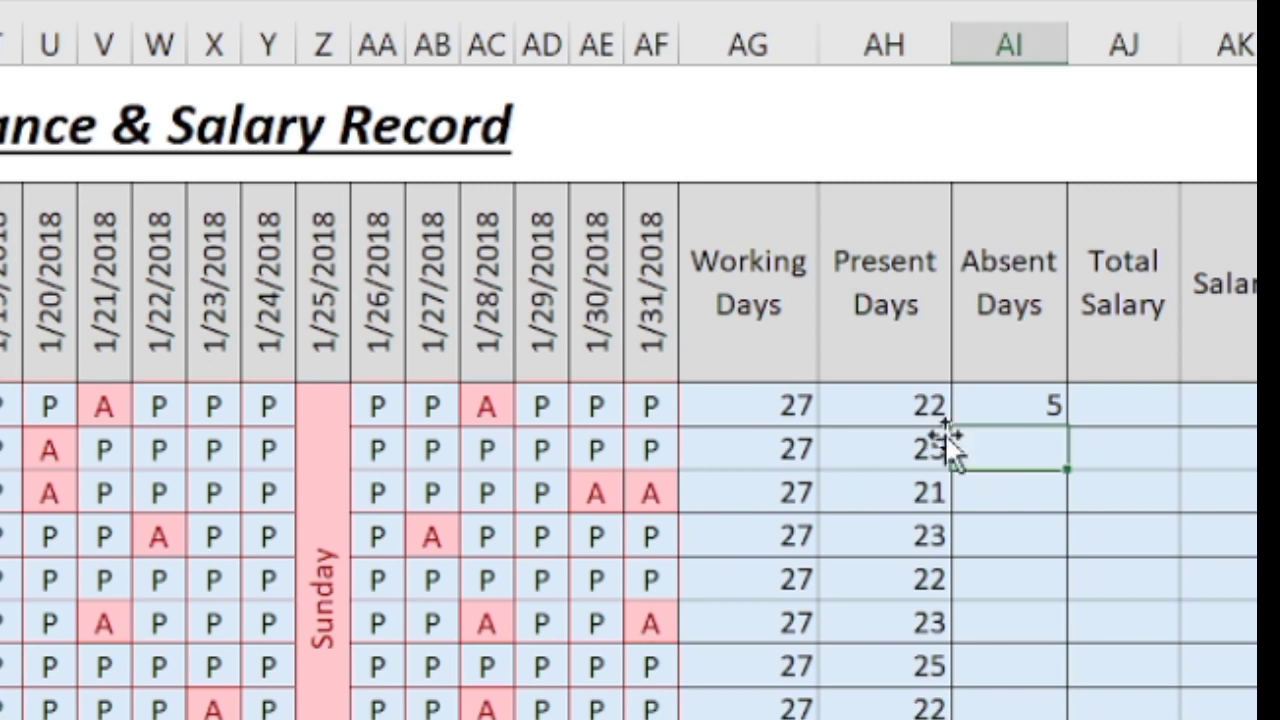
left_click(1030, 408)
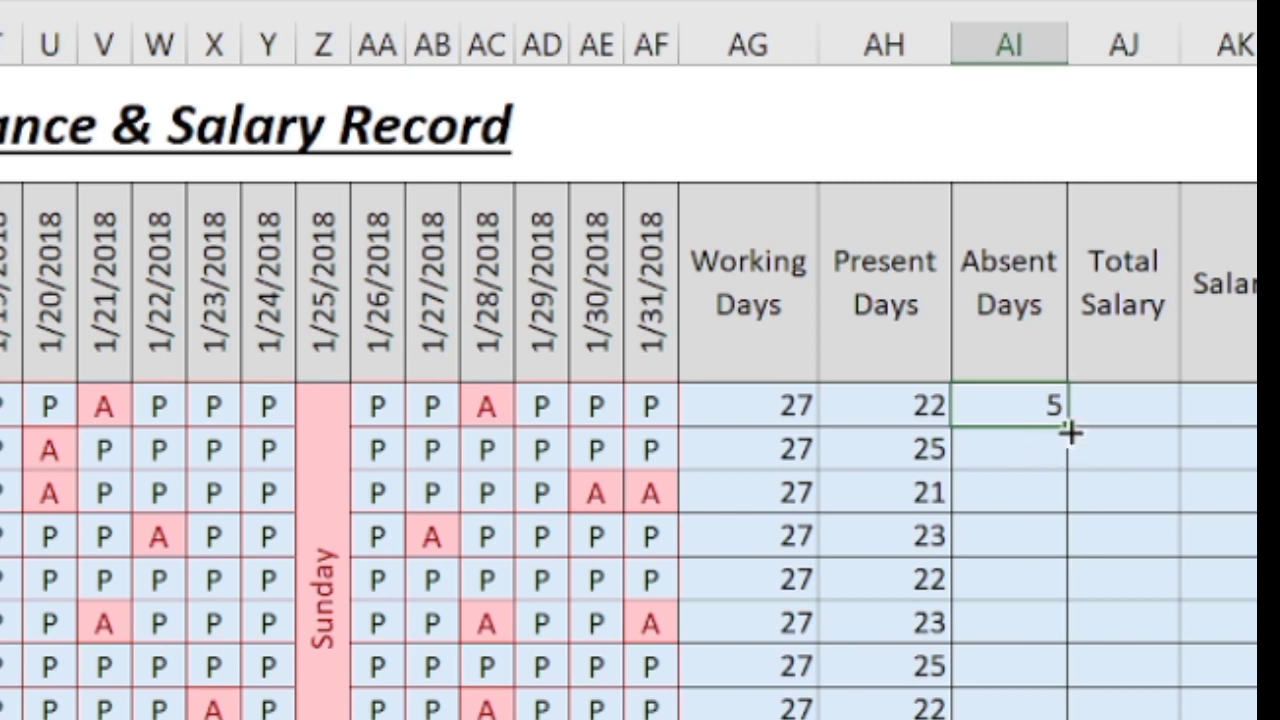
left_click_drag(1067, 428, 1055, 718)
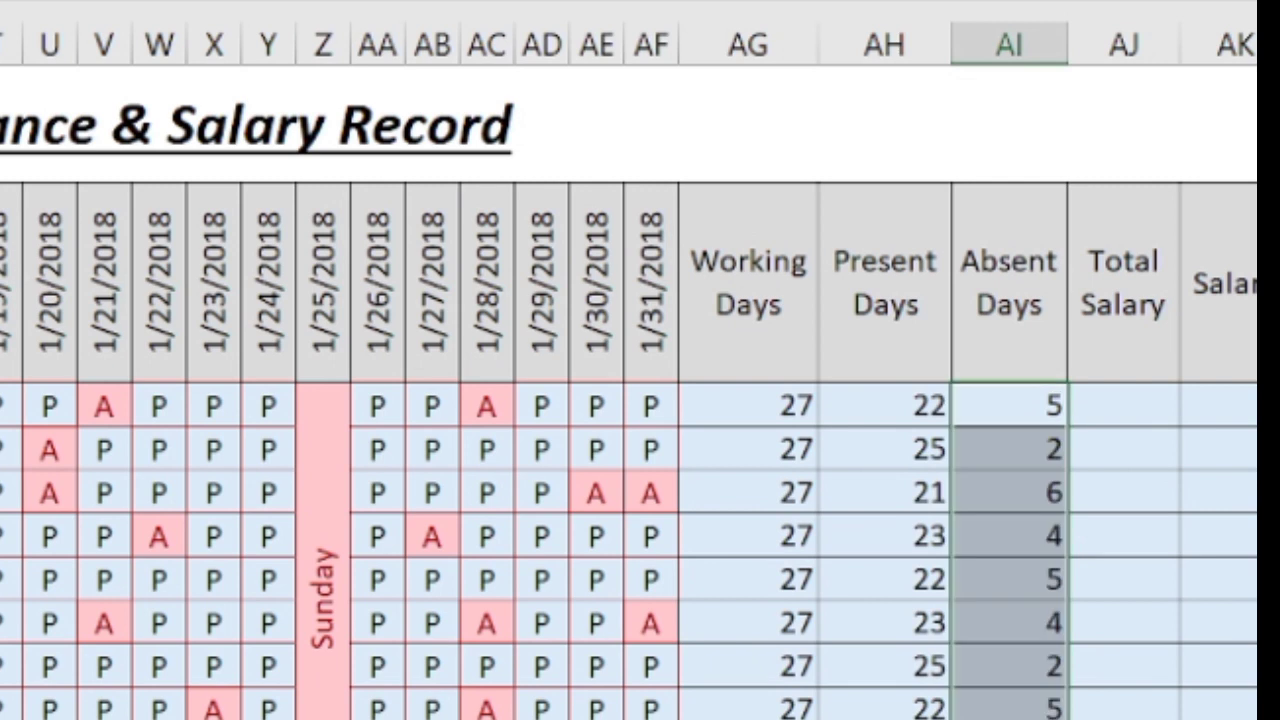
Enter 54,000 in AJ3 and fill it down all ten Total Salary rows.
left_click(1110, 402)
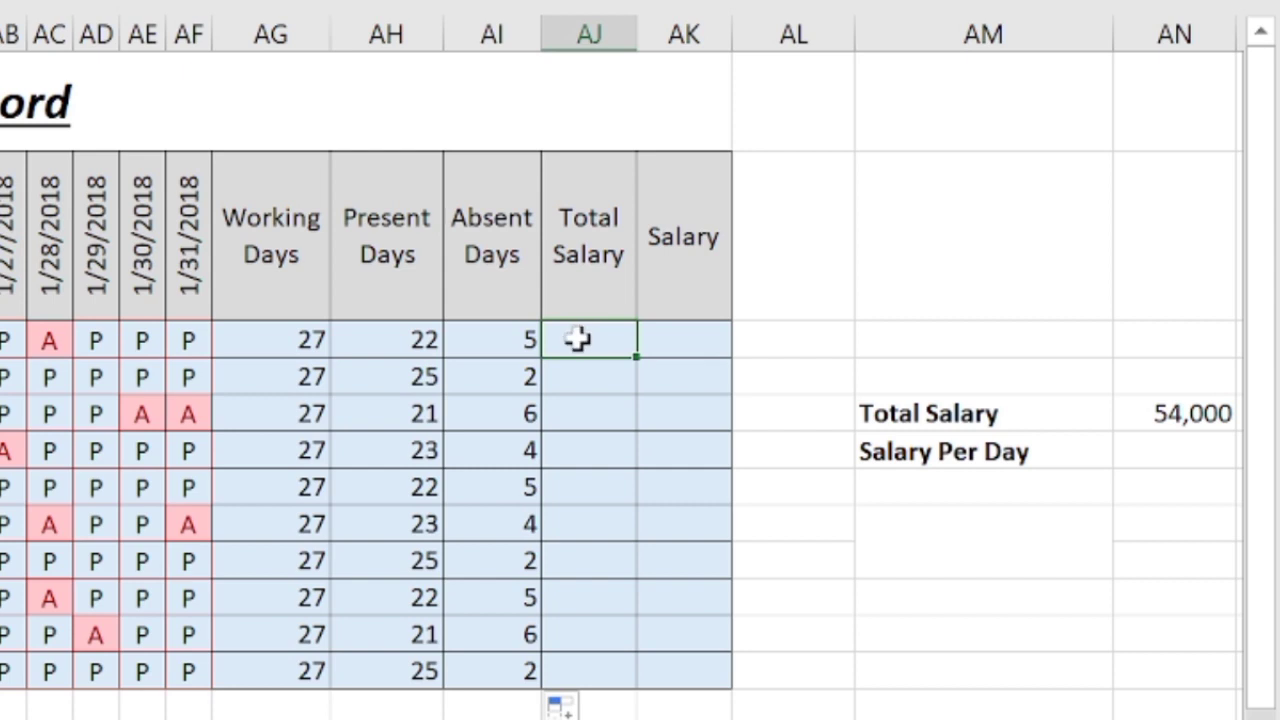
type("54")
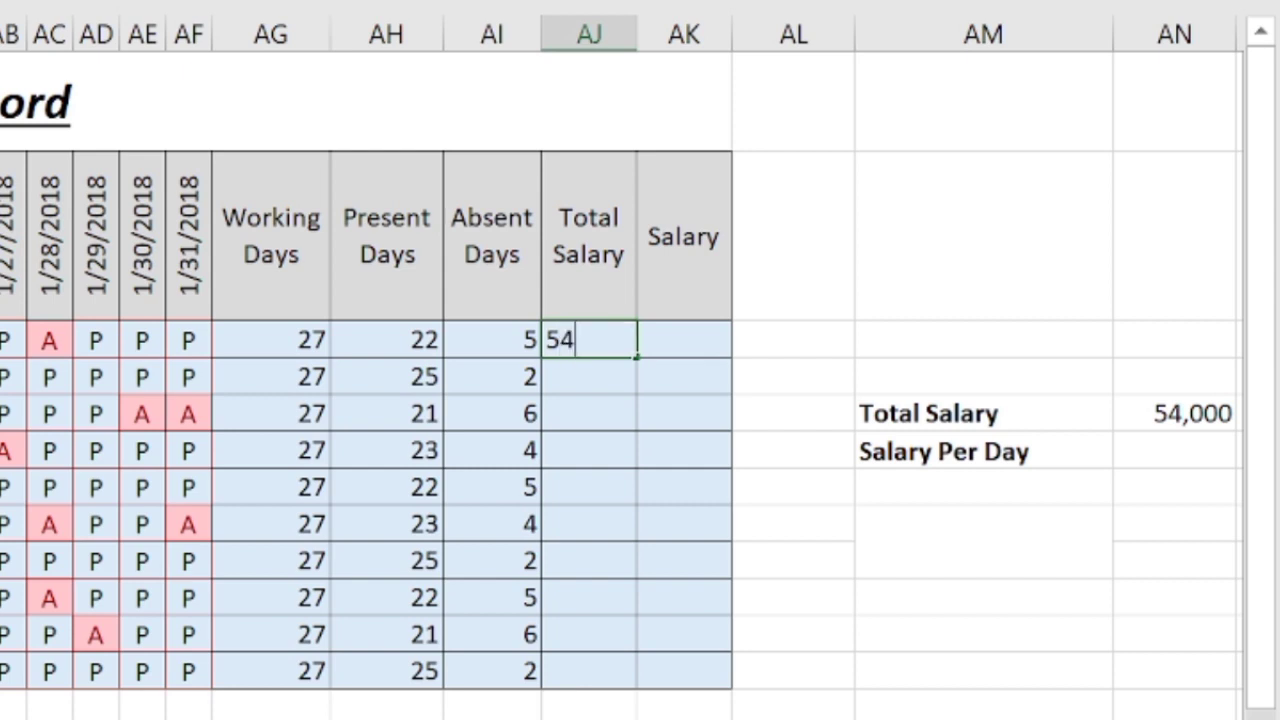
type(",000")
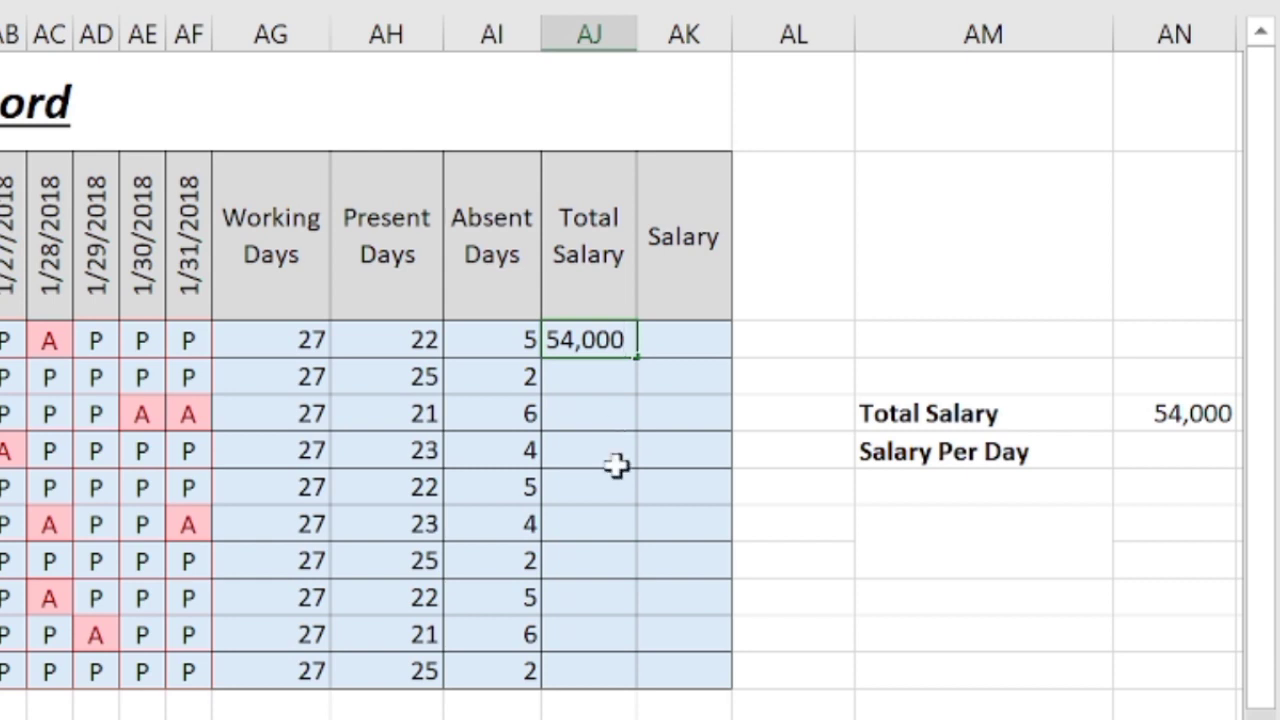
key("Left")
key("Left")
left_click_drag(638, 355, 636, 688)
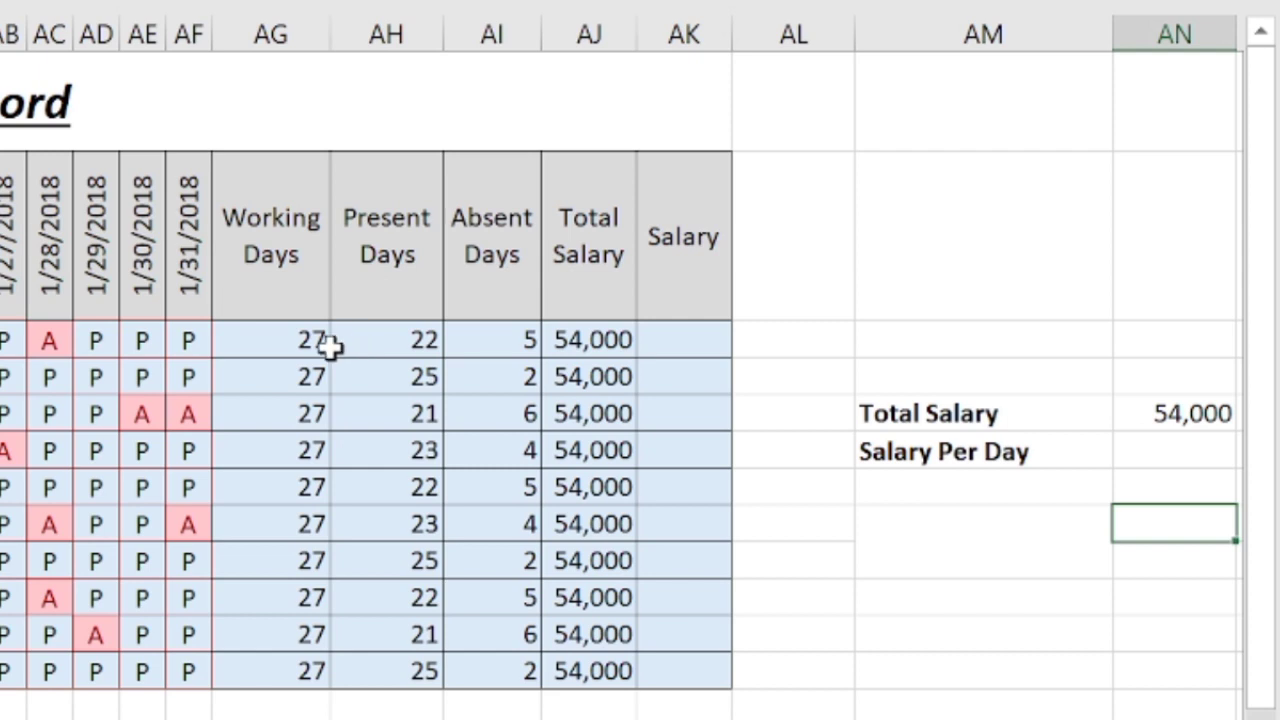
Set the Salary Per Day cell to =AN5/AG3, dividing 54,000 by working days to give 2000.
left_click(1168, 450)
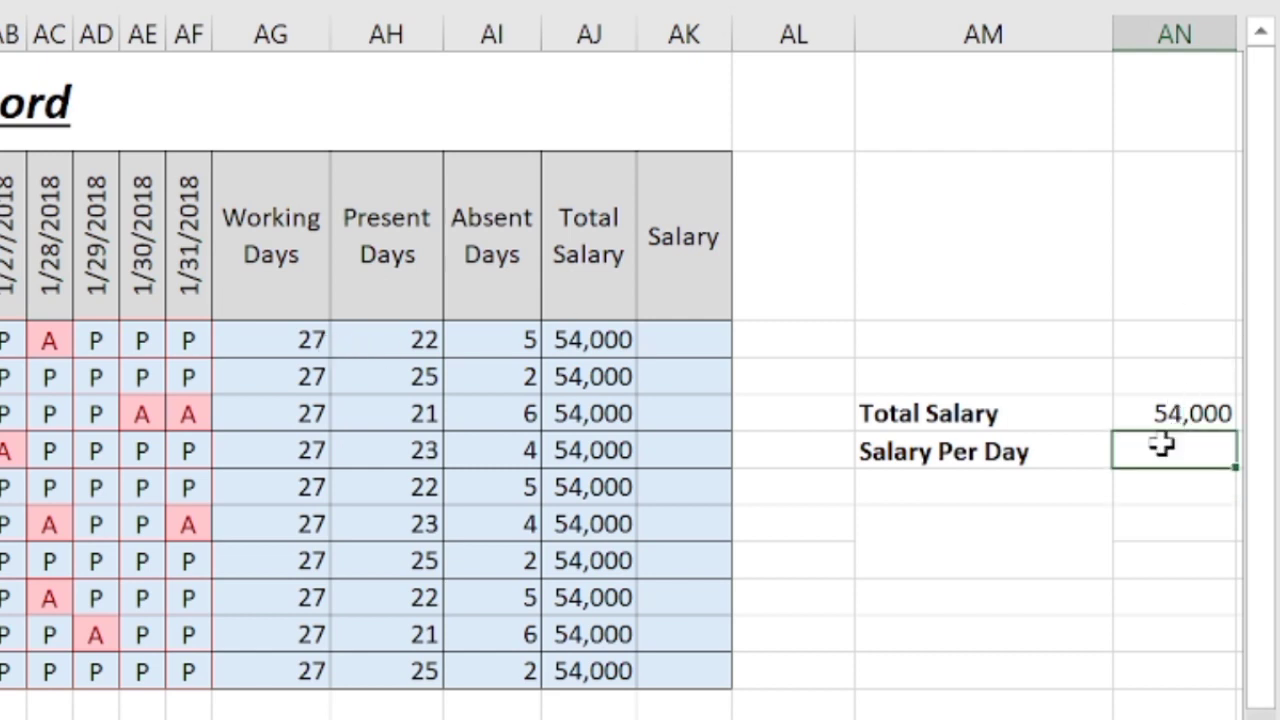
type("=")
left_click(1172, 416)
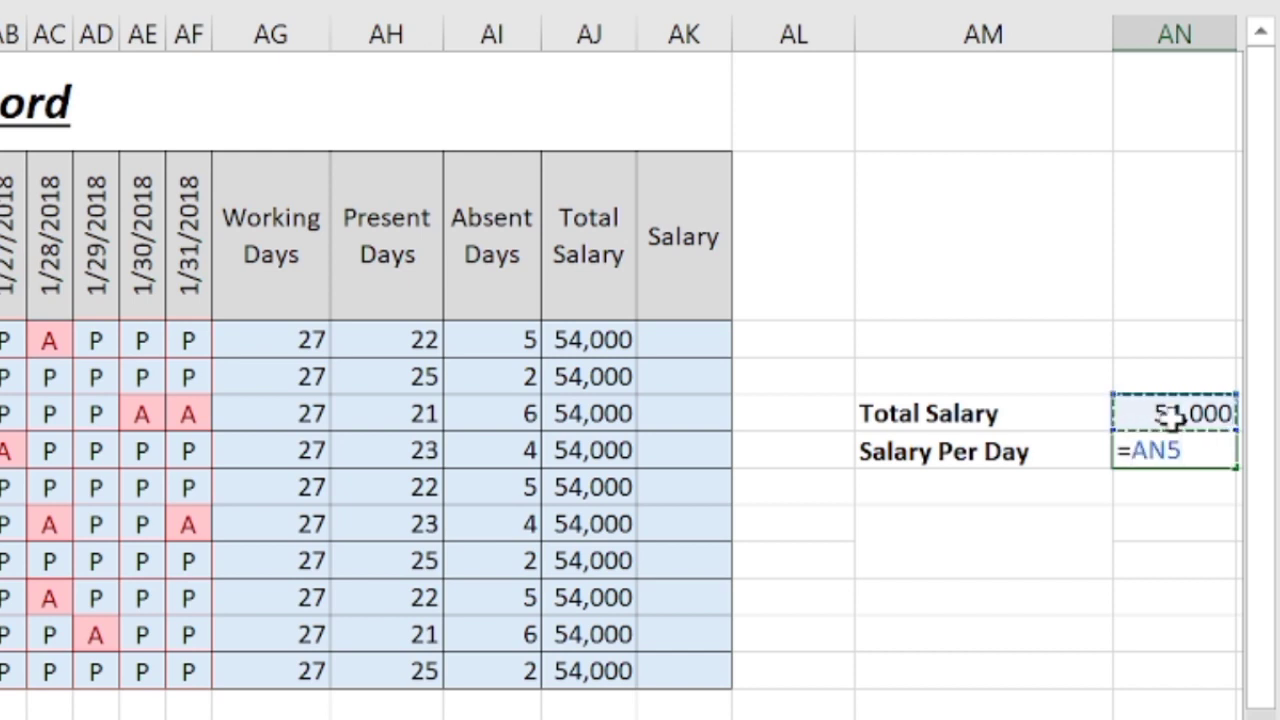
type("/")
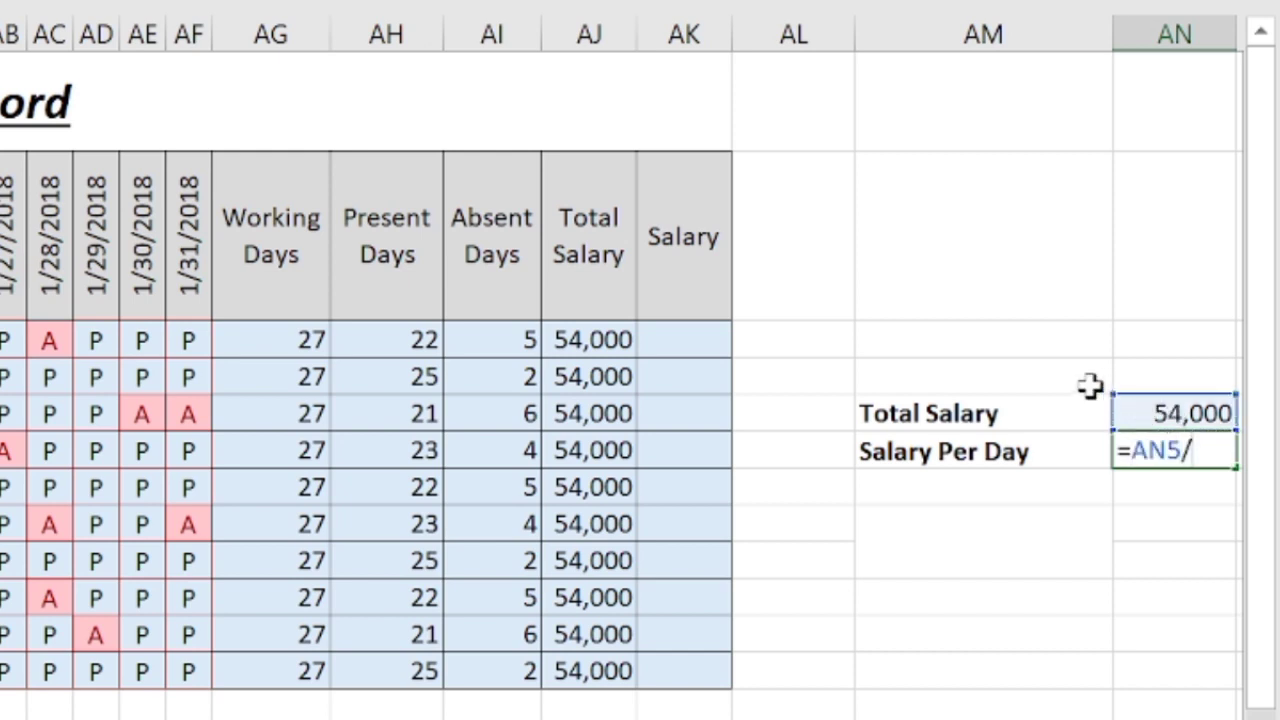
left_click(303, 337)
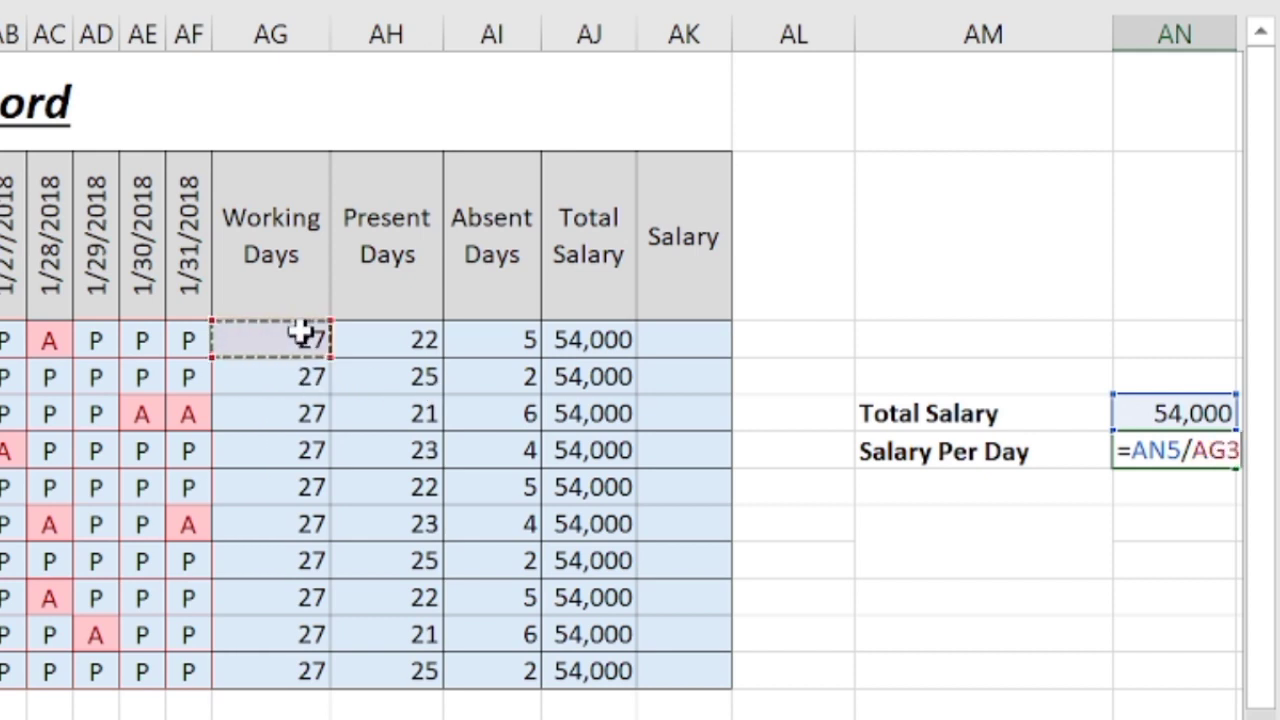
key("Return")
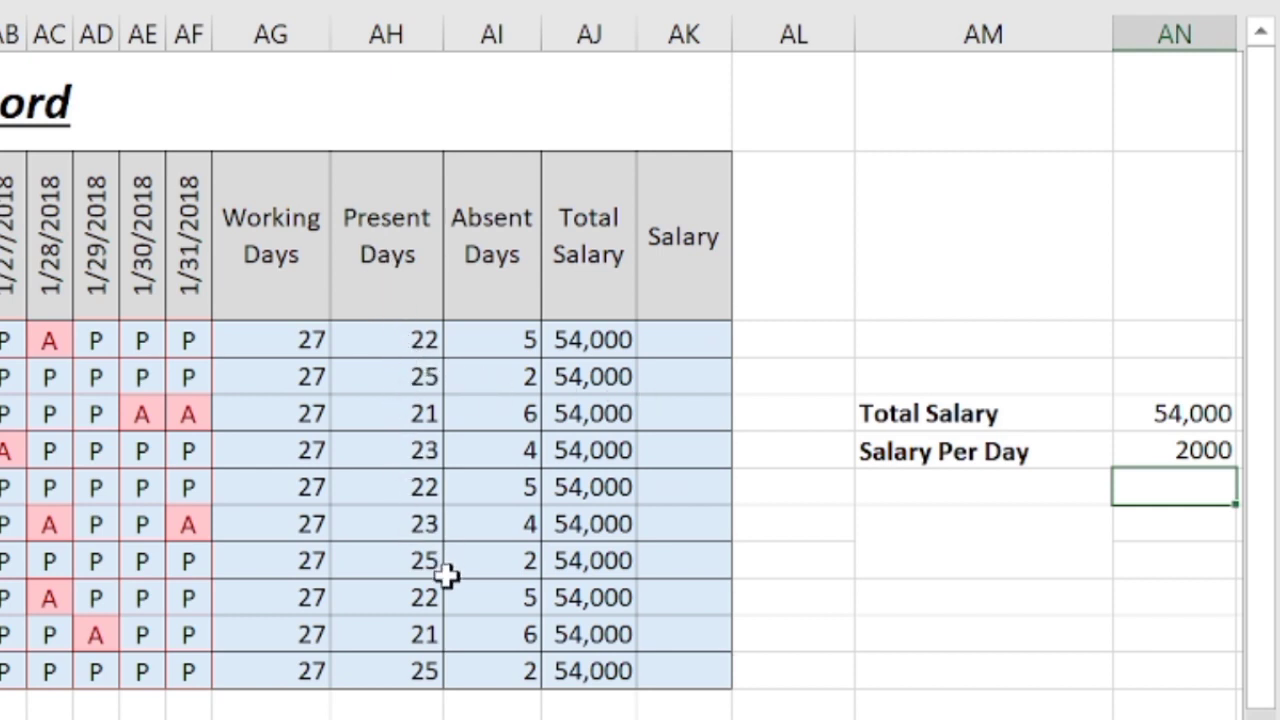
left_click(670, 349)
Enter =AH3*2000 in AK3 and fill it down the Salary column (44000, 50000, 42000…).
type("=")
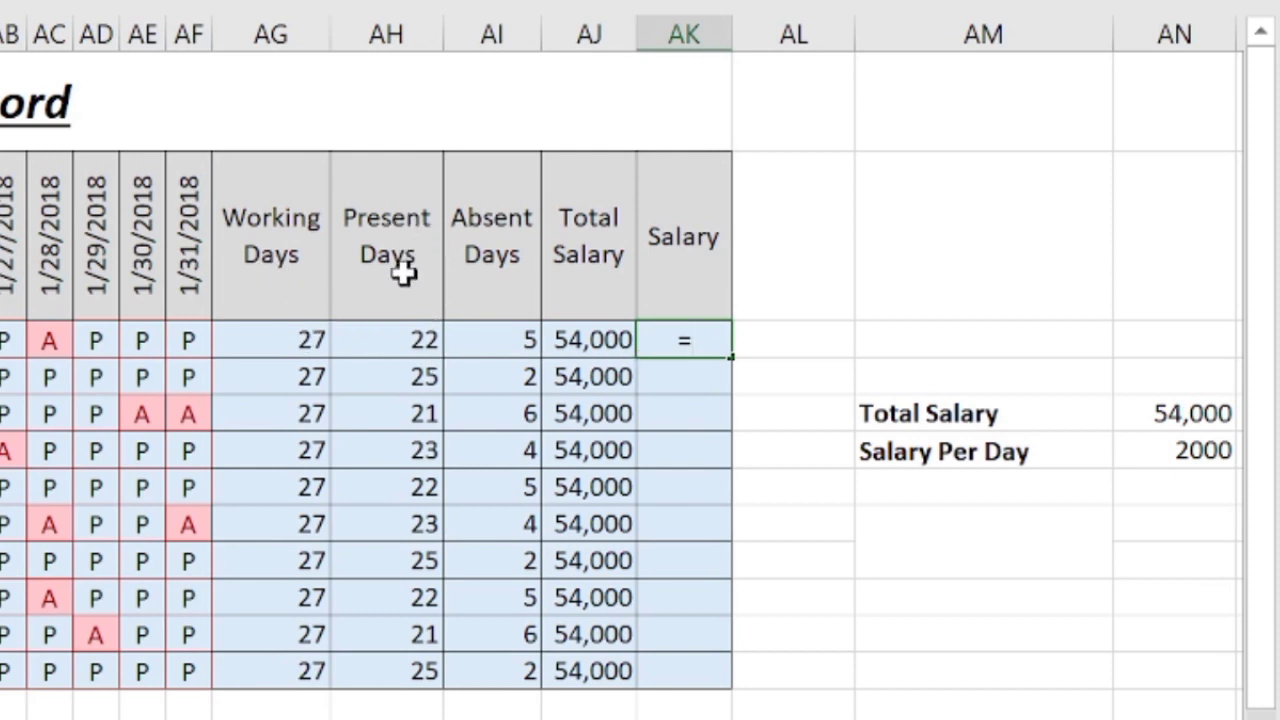
left_click(410, 340)
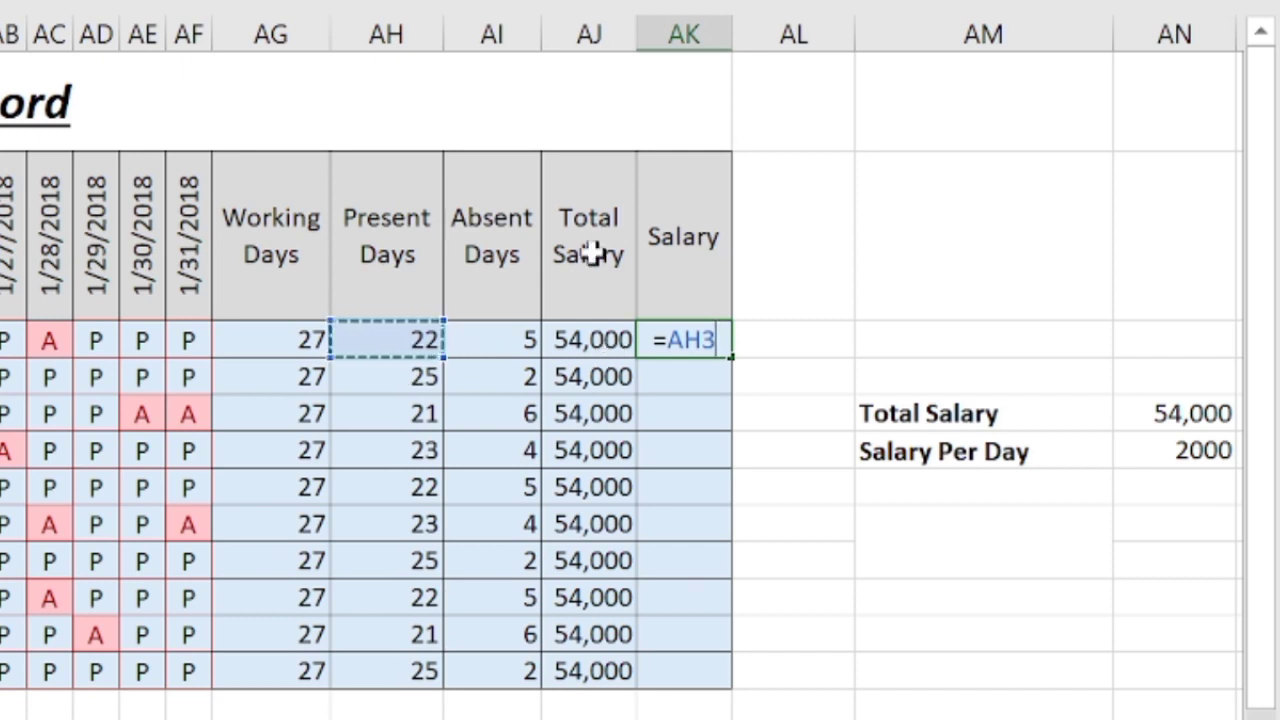
type("*")
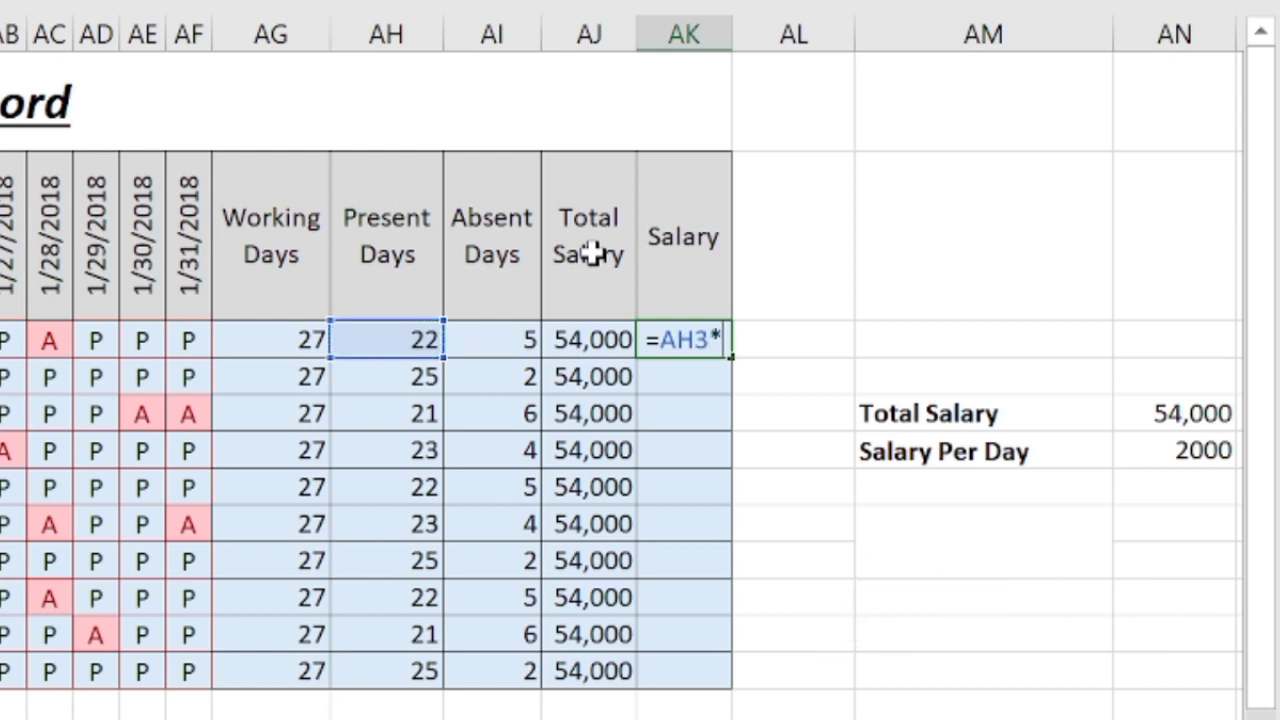
type("2")
type("000")
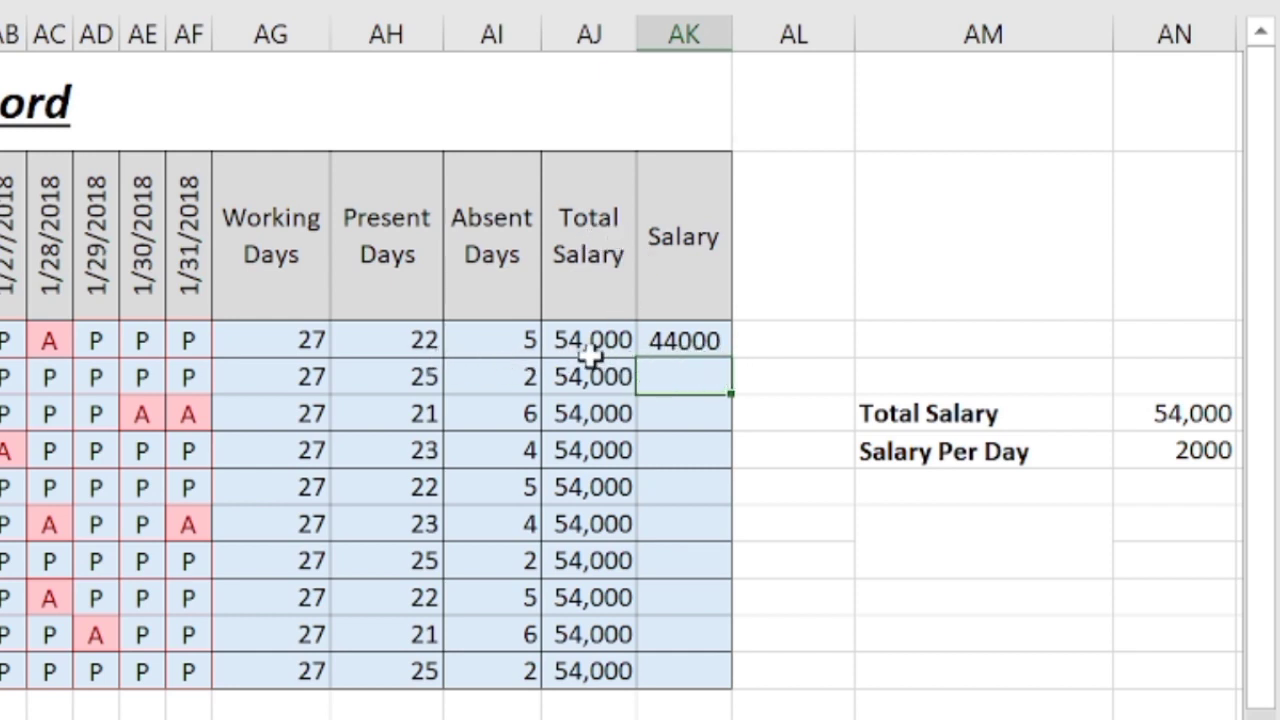
left_click(677, 343)
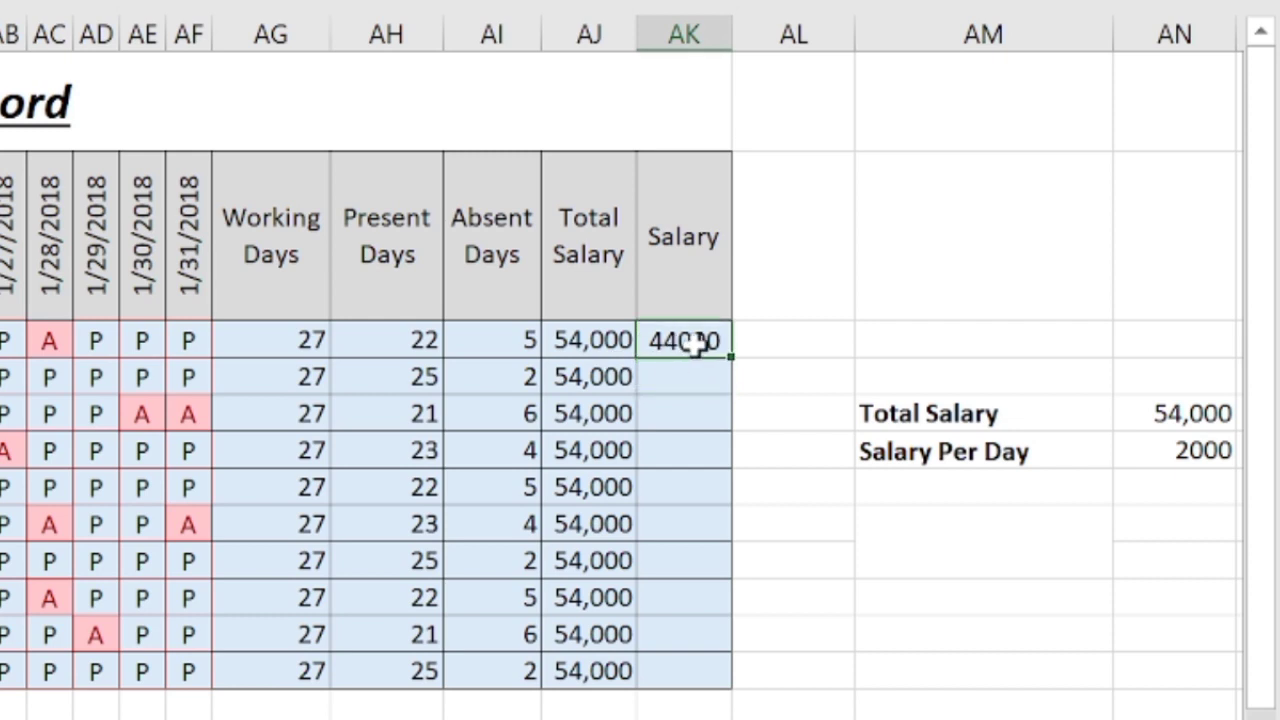
left_click_drag(728, 357, 720, 677)
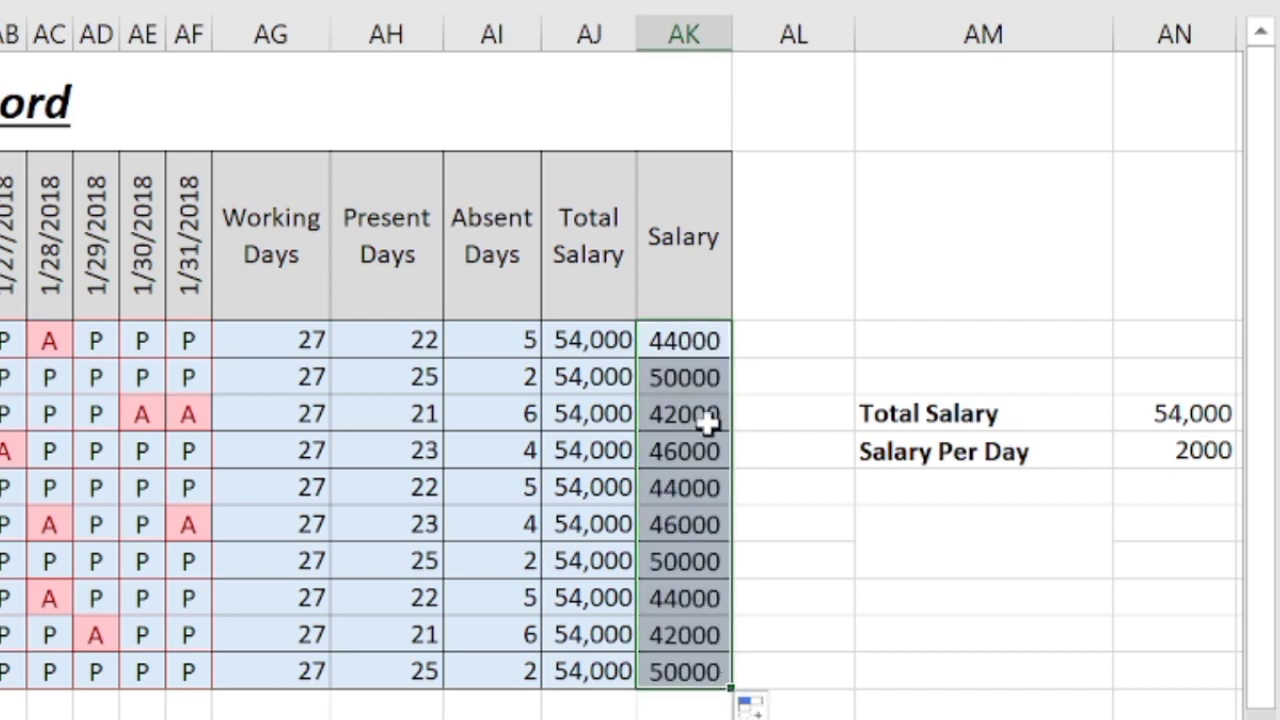
scroll(686, 371, "left", 1)
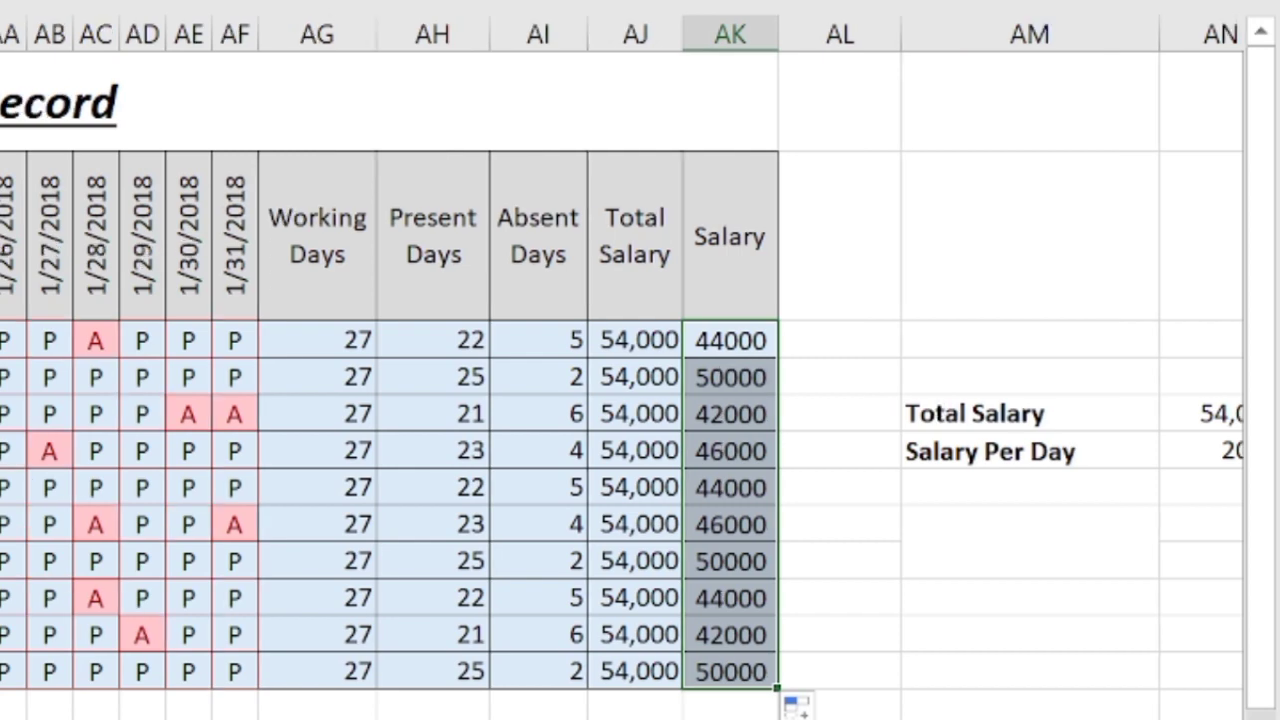
scroll(622, 367, "left", 5)
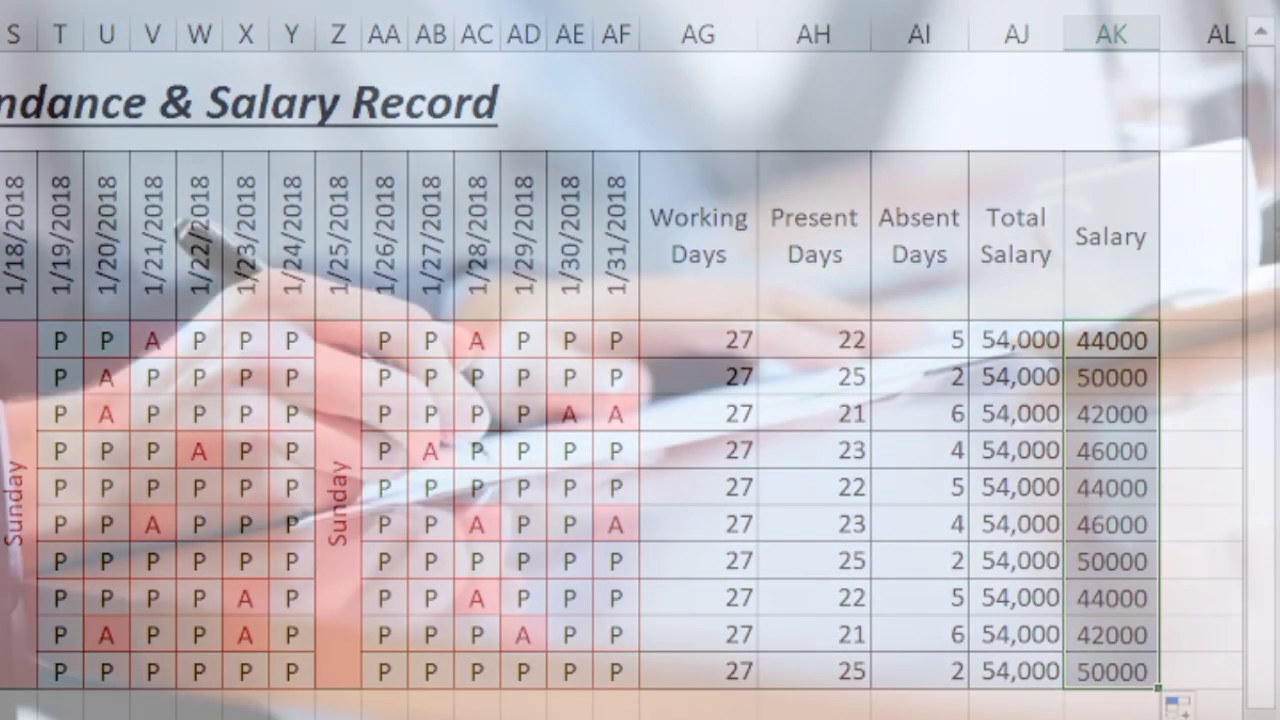
left_click(1016, 714)
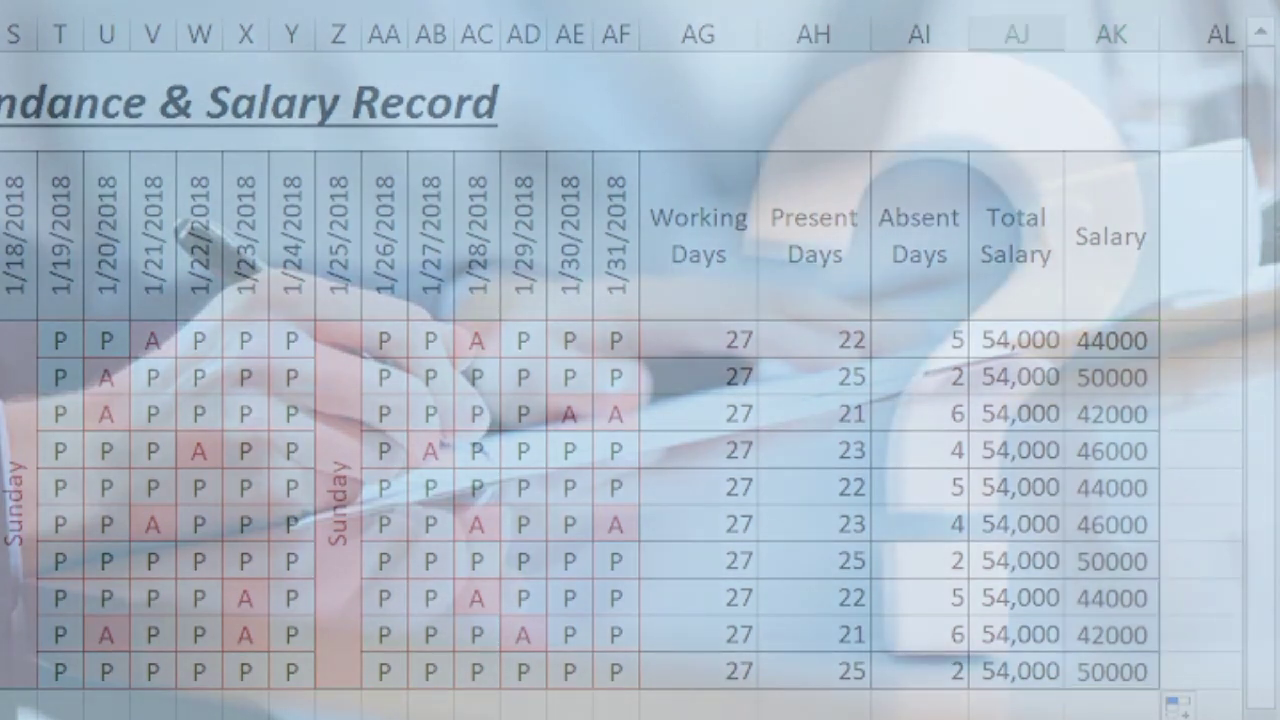